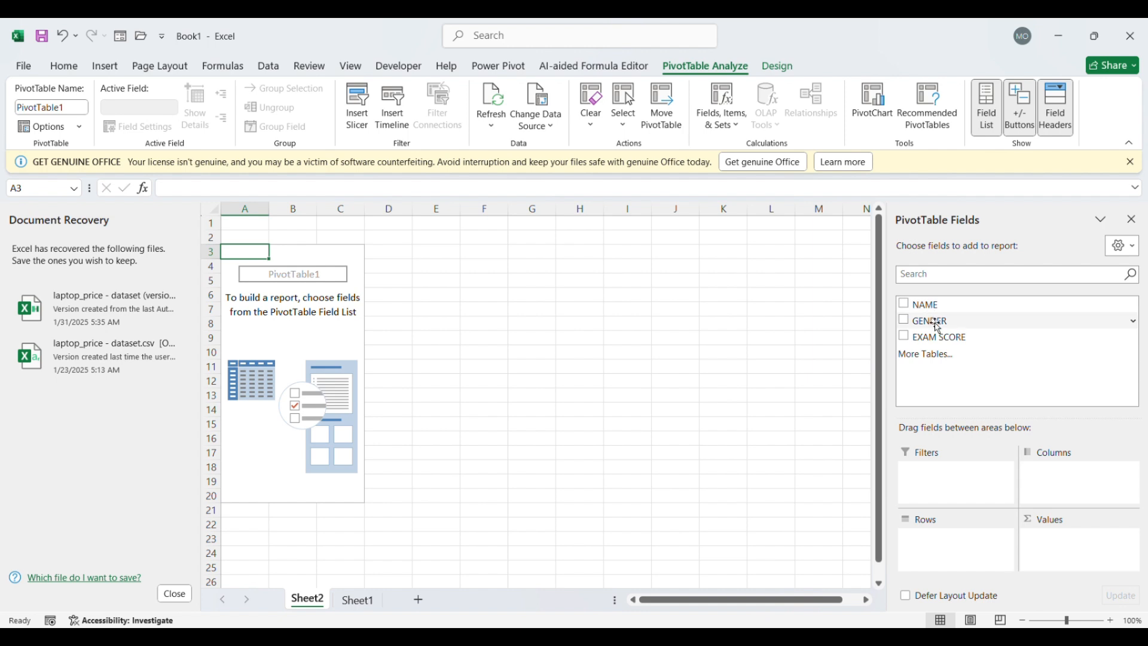
Build the PivotTable with GENDER as columns, NAME as rows and the sum of EXAM SCORE as values
{"action": "left_click_drag", "start_coordinate": [933, 323], "coordinate": [1068, 478]}
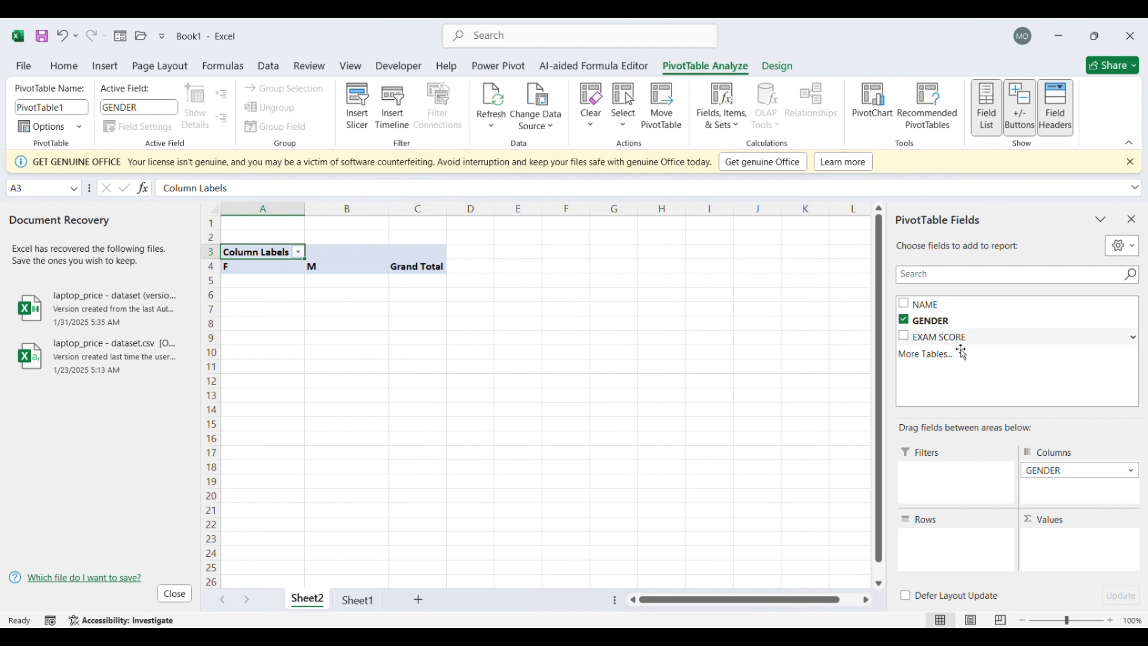
{"action": "left_click_drag", "start_coordinate": [935, 315], "coordinate": [948, 551]}
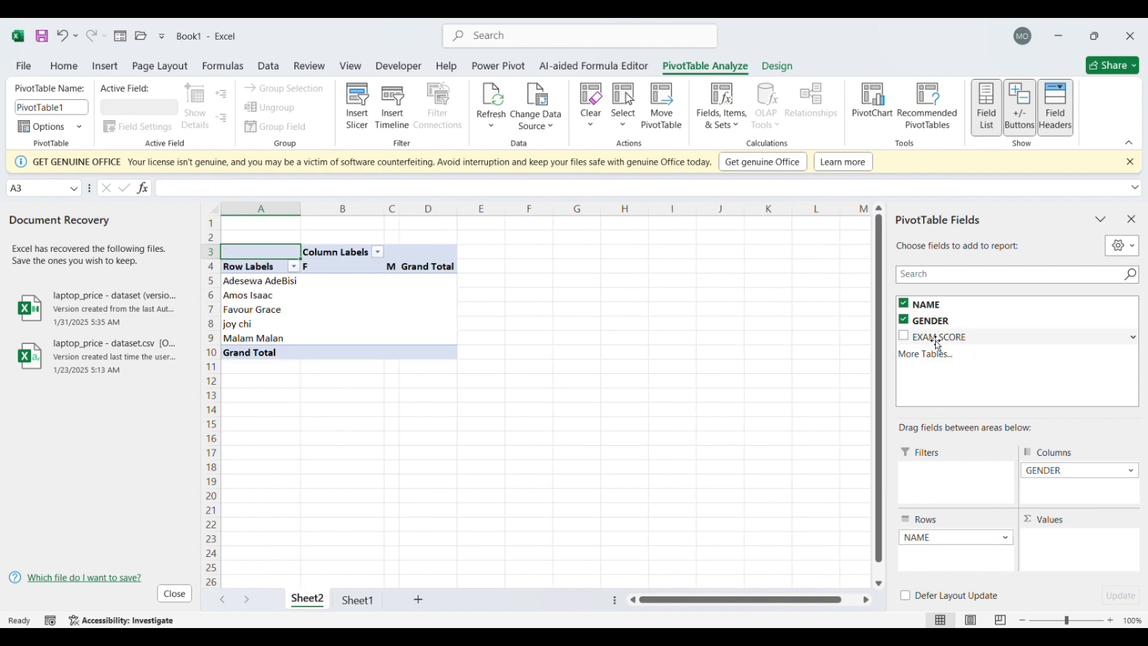
{"action": "left_click_drag", "start_coordinate": [937, 337], "coordinate": [1058, 551]}
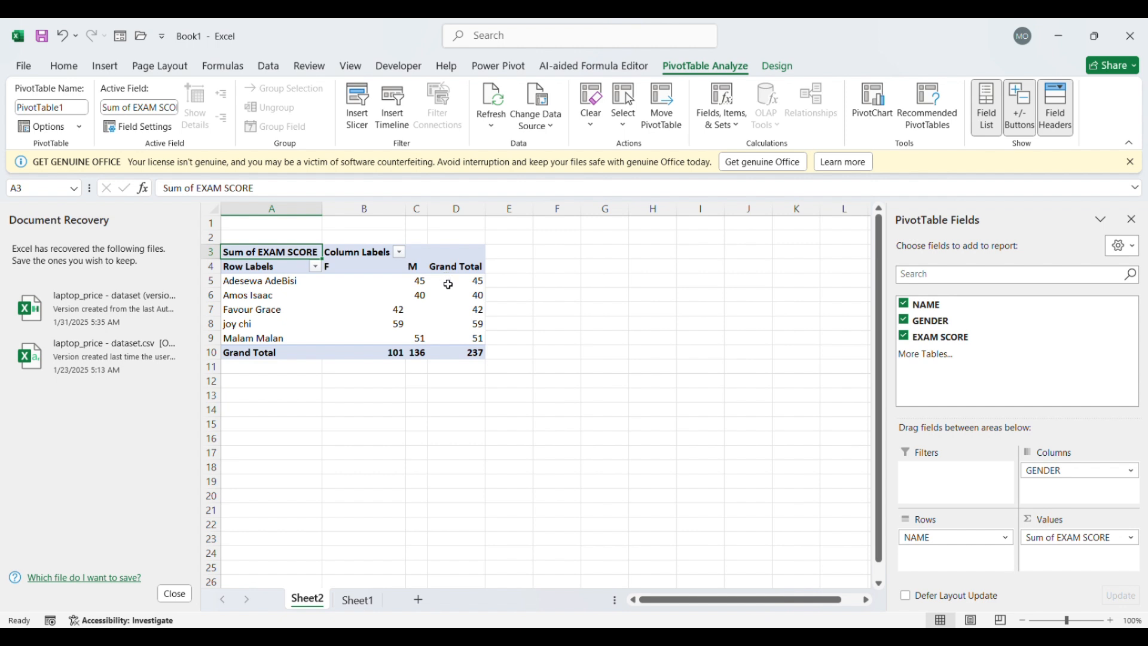
Show the PivotTable's exam score values as percentages of the grand total
{"action": "left_click_drag", "start_coordinate": [460, 286], "coordinate": [469, 354]}
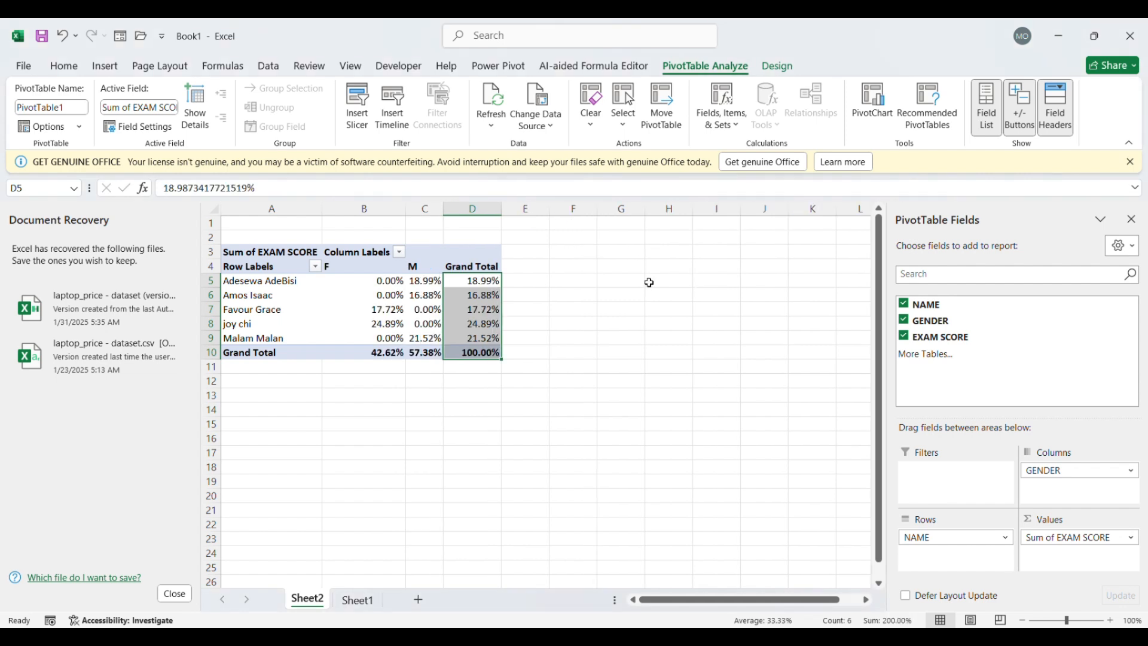
{"action": "left_click", "coordinate": [624, 283]}
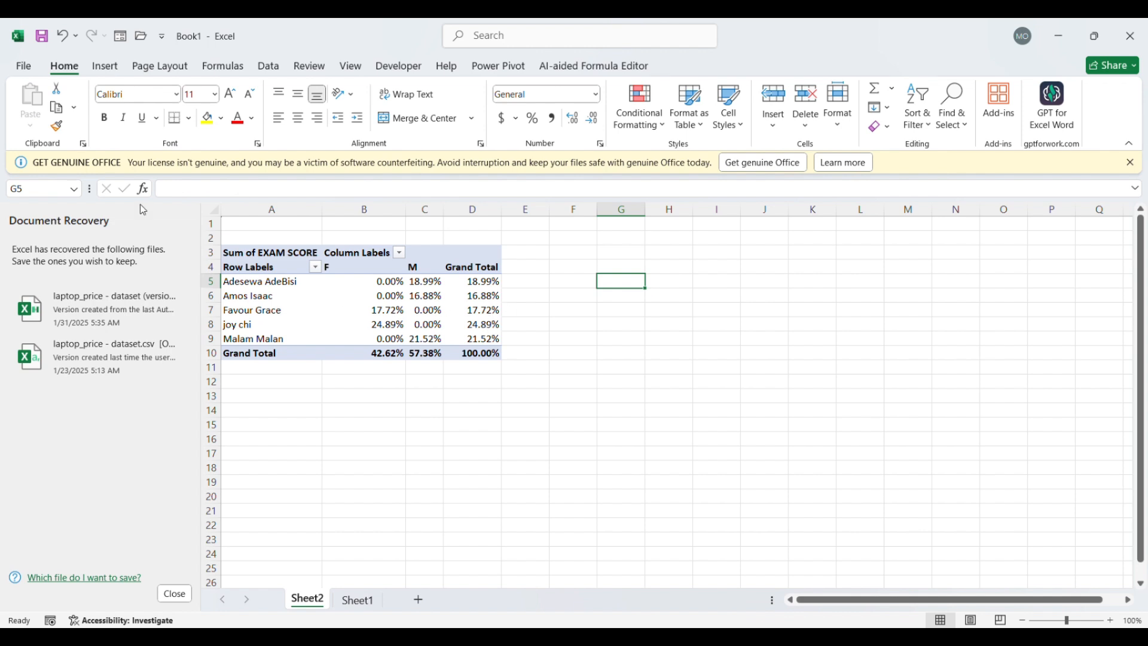
Insert the recommended clustered column chart based on the exam score PivotTable
{"action": "left_click", "coordinate": [107, 71]}
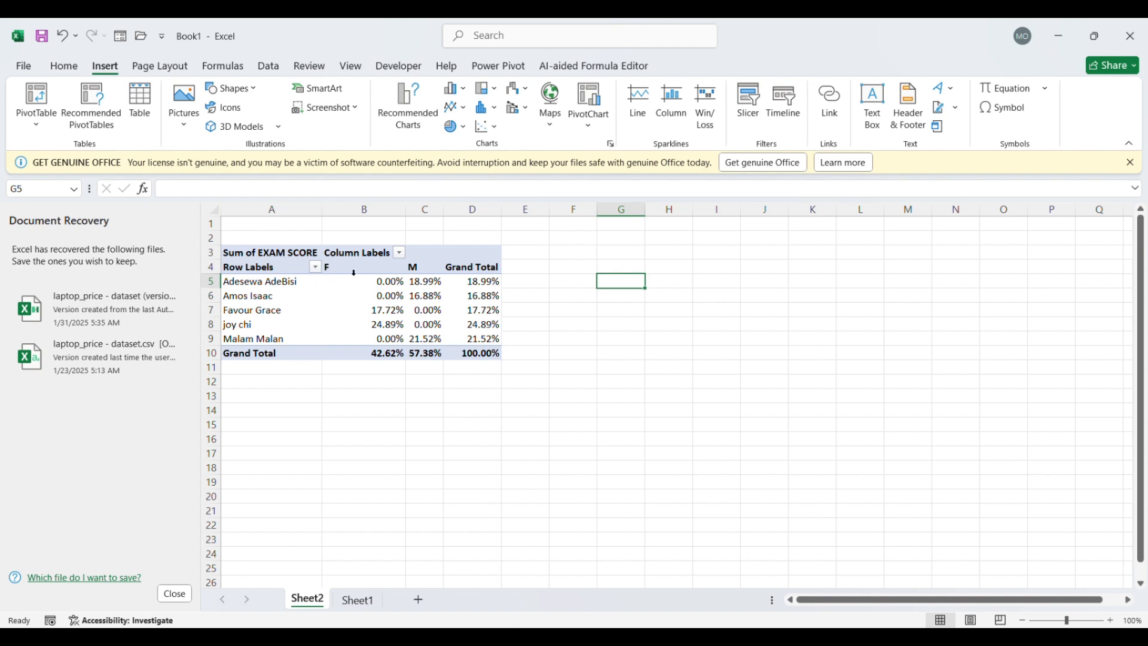
{"action": "left_click", "coordinate": [419, 112]}
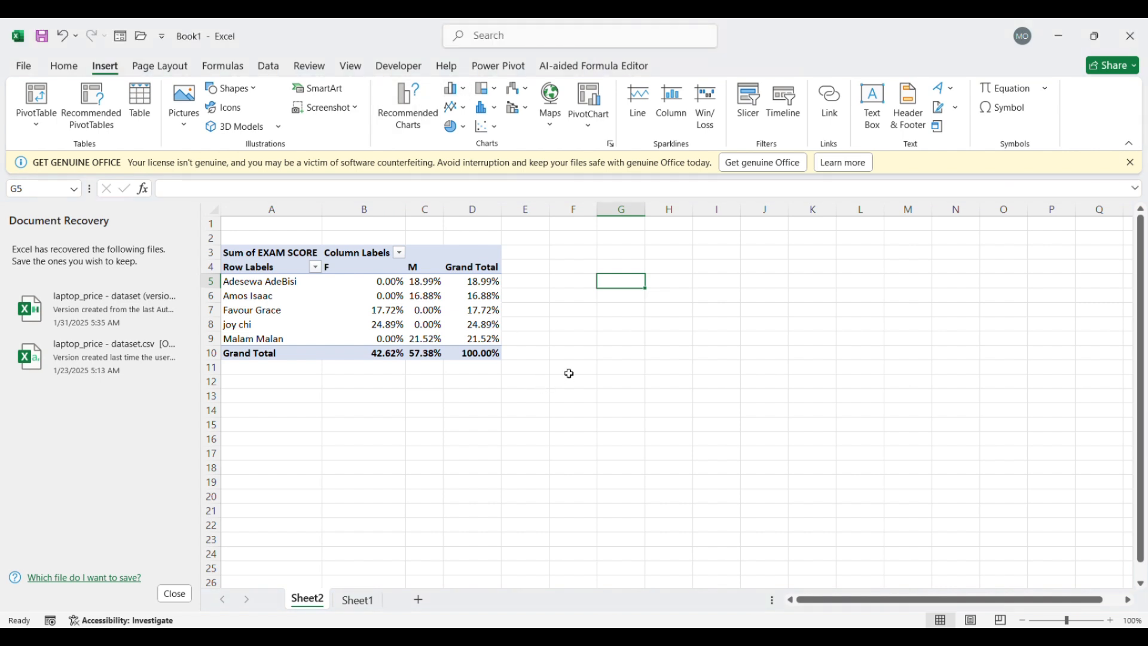
{"action": "left_click", "coordinate": [476, 284]}
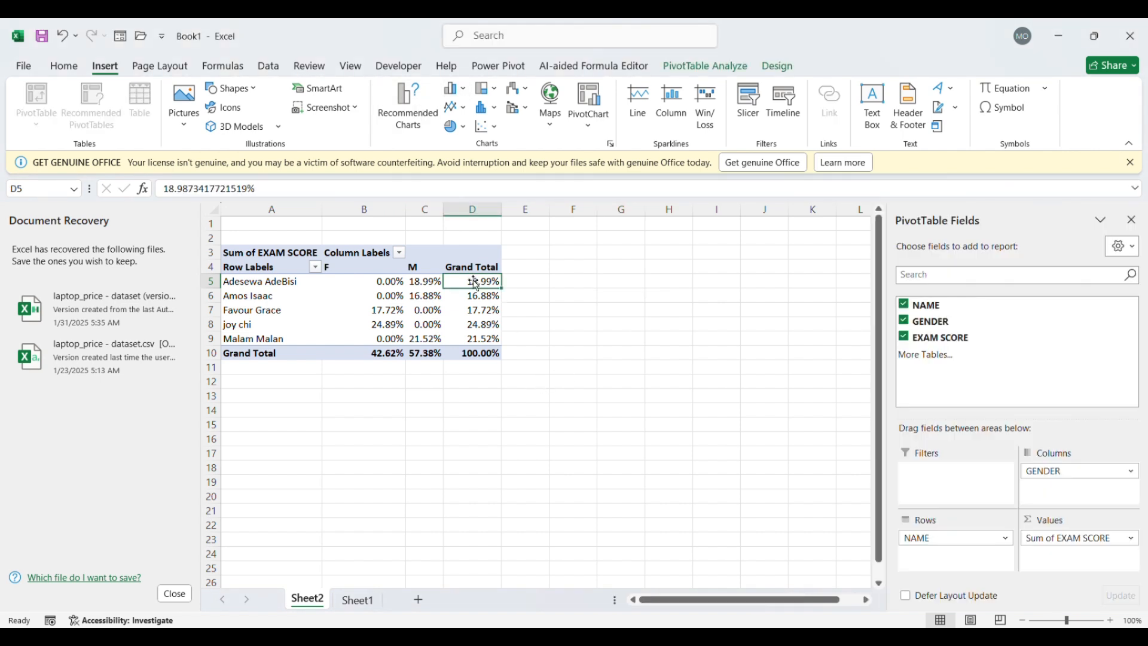
{"action": "left_click", "coordinate": [417, 105]}
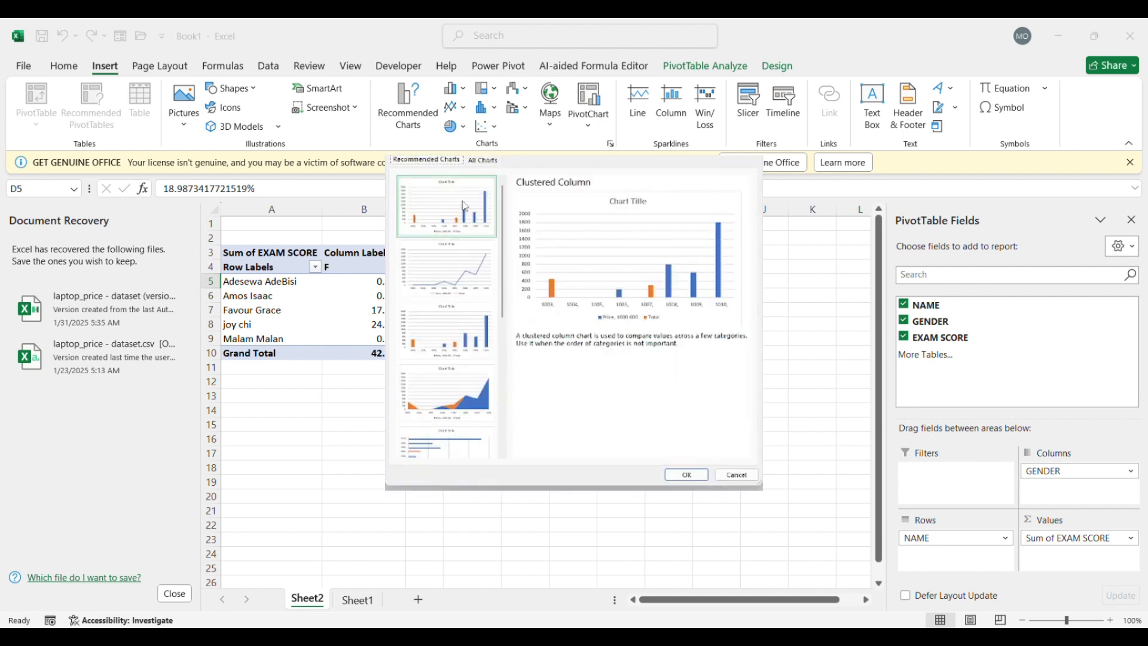
{"action": "left_click", "coordinate": [465, 205]}
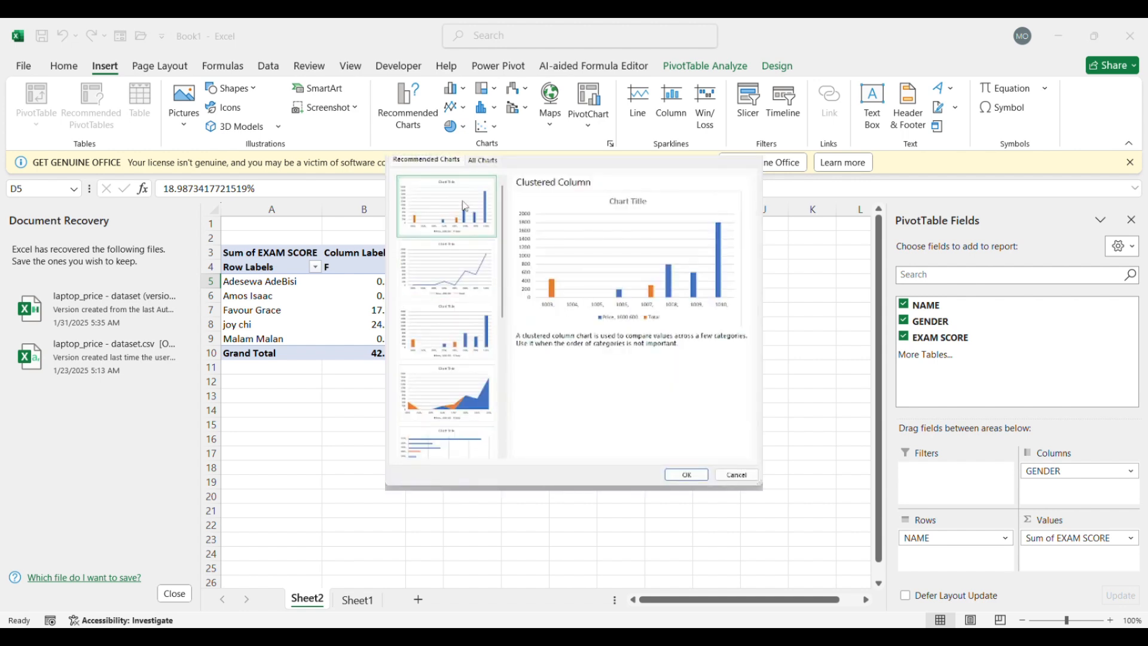
{"action": "left_click", "coordinate": [708, 474]}
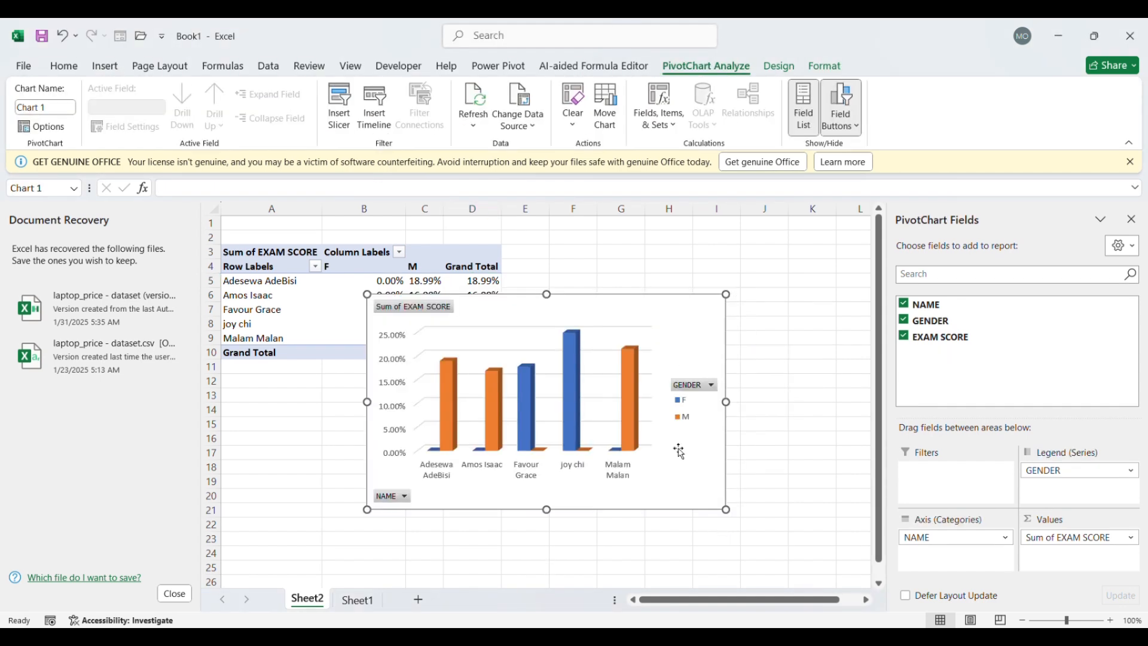
Place the PivotChart beside the PivotTable, starting at column E, and reduce its height
{"action": "left_click_drag", "start_coordinate": [688, 349], "coordinate": [827, 296]}
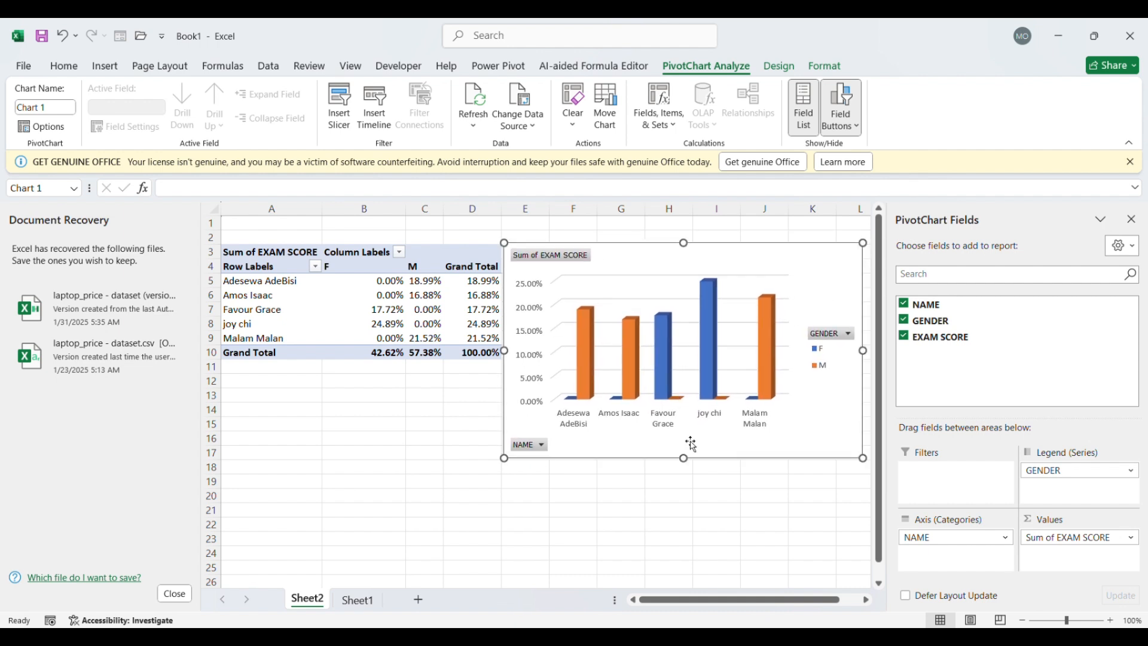
{"action": "left_click_drag", "start_coordinate": [687, 468], "coordinate": [685, 428]}
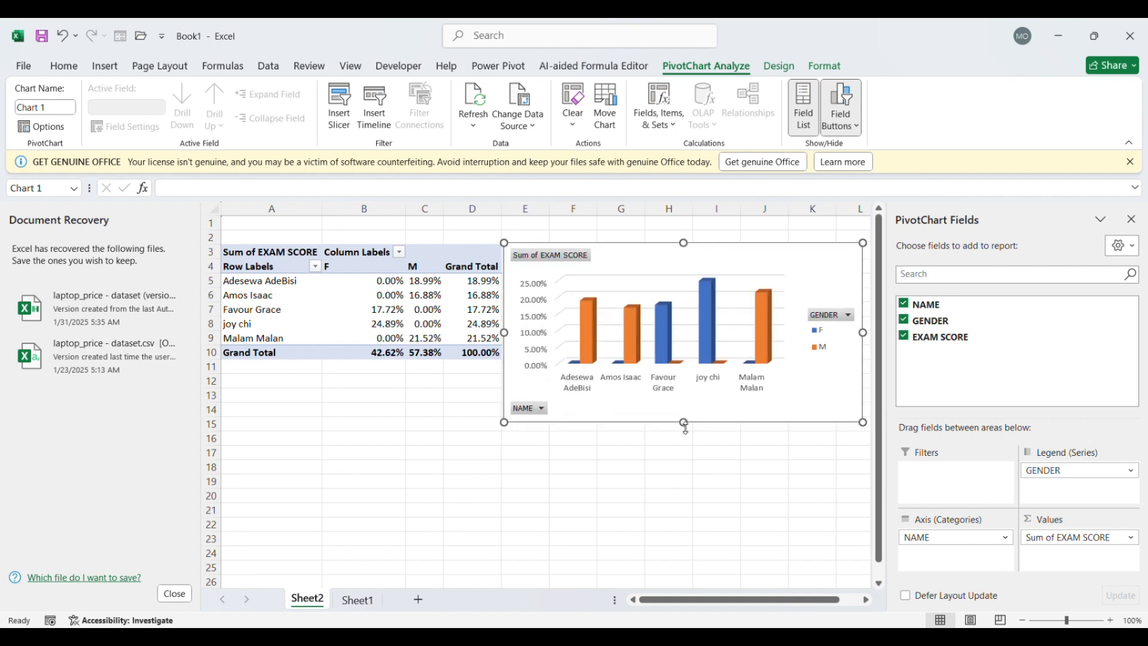
Apply the chart style with the dark grey background to the PivotChart
{"action": "left_click", "coordinate": [787, 71]}
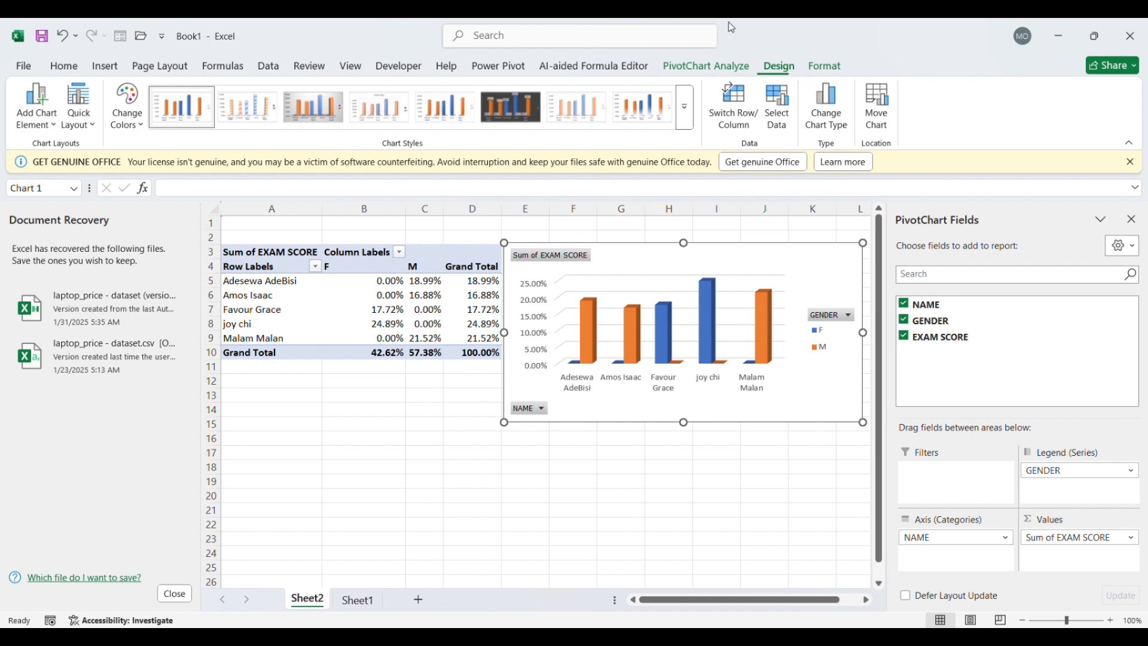
{"action": "left_click", "coordinate": [529, 108]}
{"action": "left_click", "coordinate": [519, 106]}
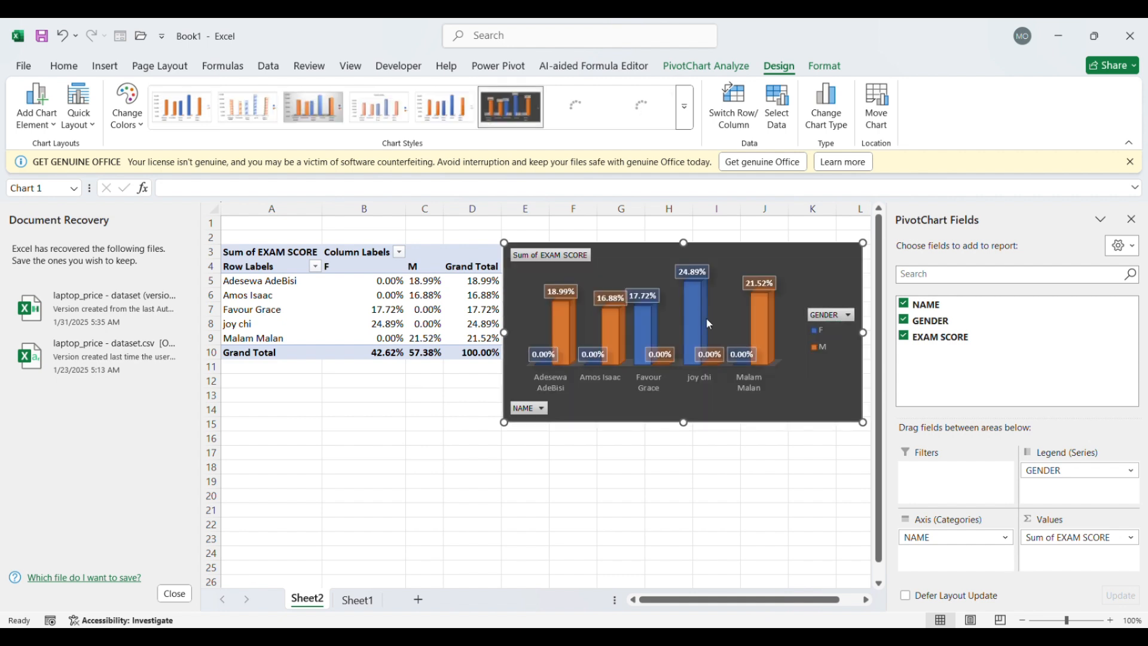
Move the PivotChart to the area below the PivotTable and remove the percentage data labels from its columns
{"action": "left_click_drag", "start_coordinate": [822, 396], "coordinate": [647, 508]}
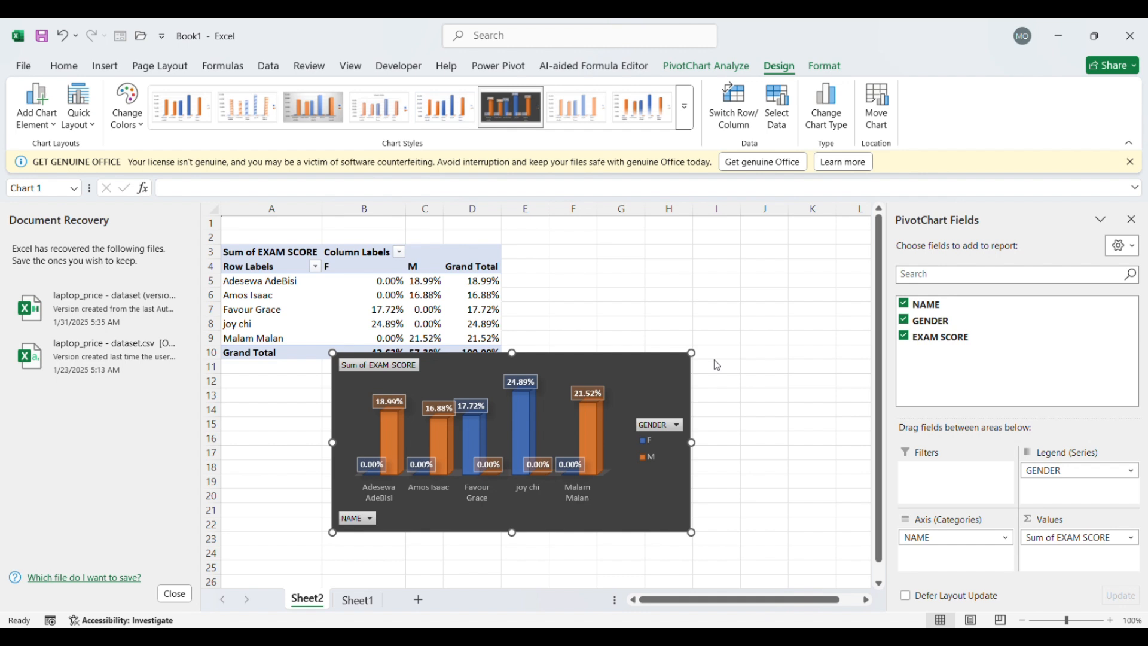
{"action": "left_click", "coordinate": [738, 423]}
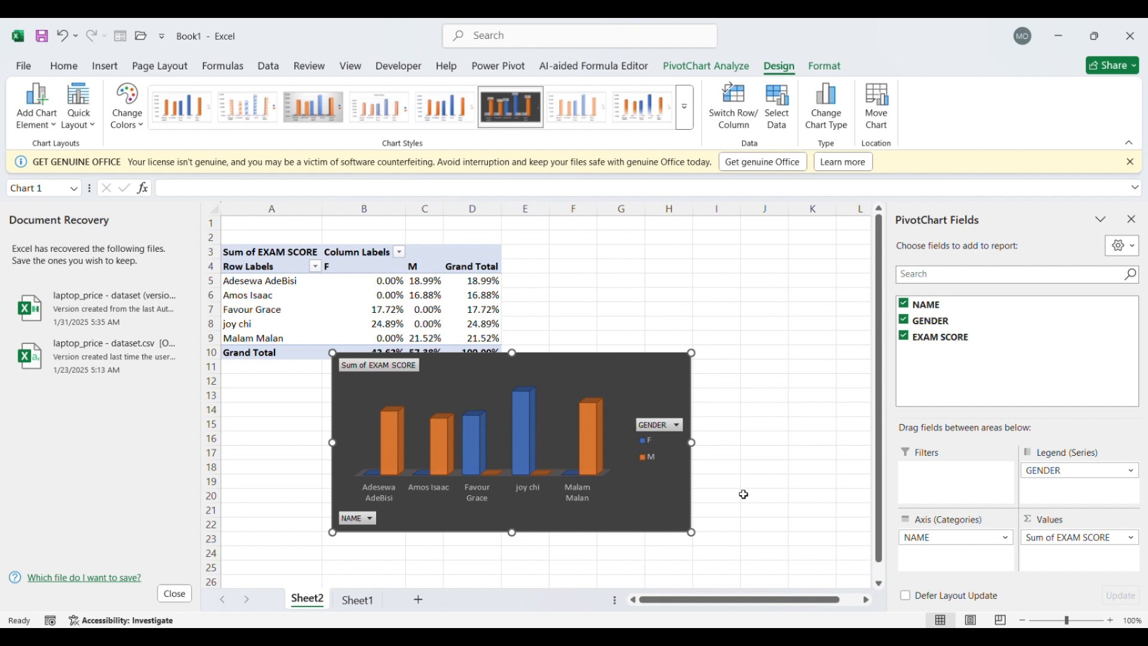
Make the name labels on the PivotChart's horizontal axis bold
{"action": "left_click", "coordinate": [579, 499]}
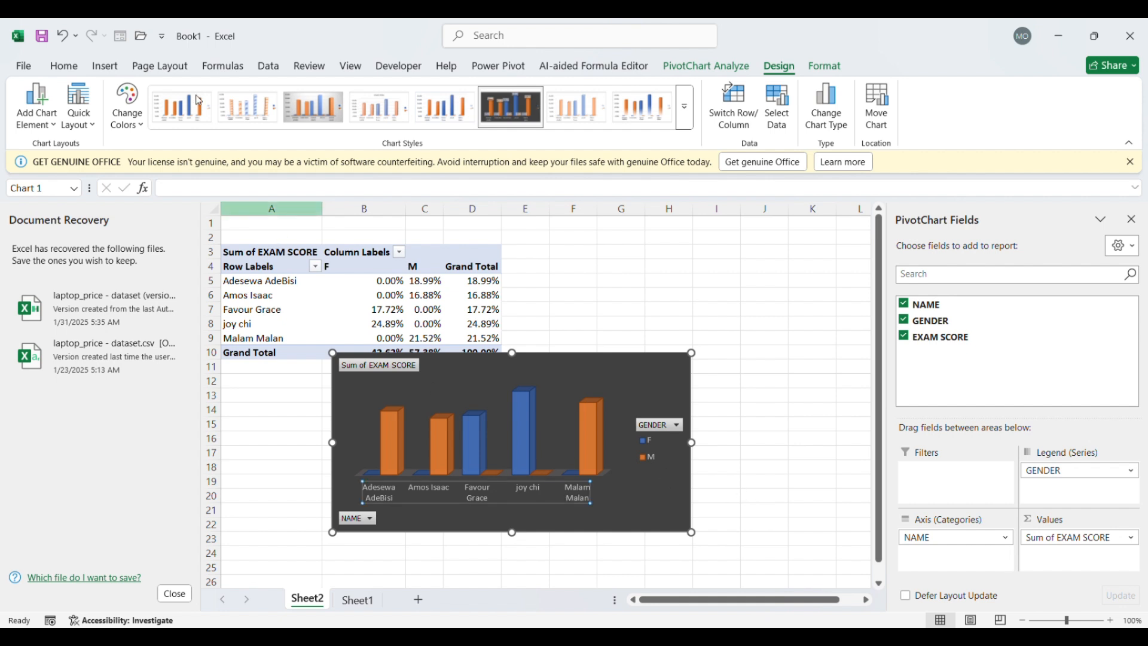
{"action": "left_click", "coordinate": [72, 66]}
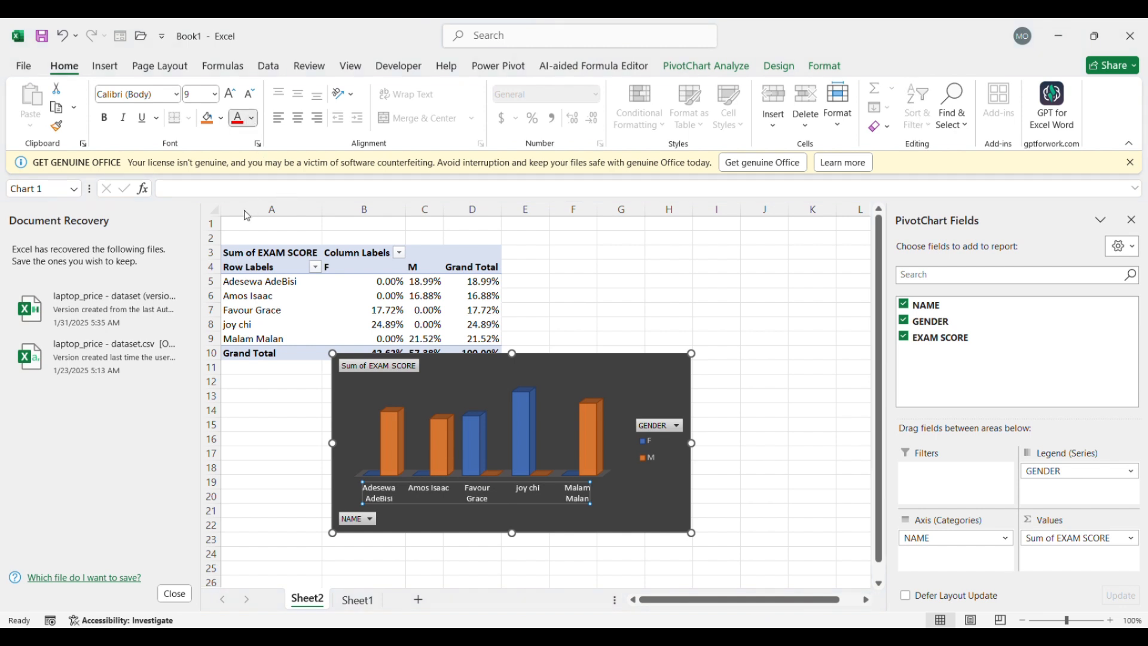
{"action": "left_click", "coordinate": [104, 118]}
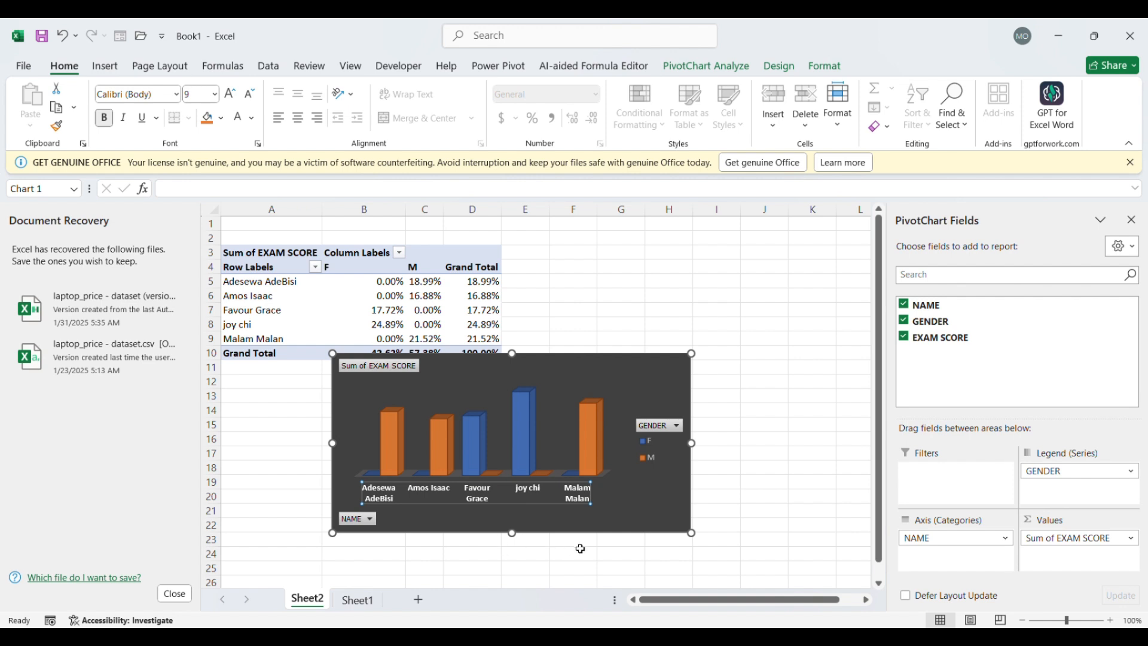
{"action": "left_click", "coordinate": [658, 571]}
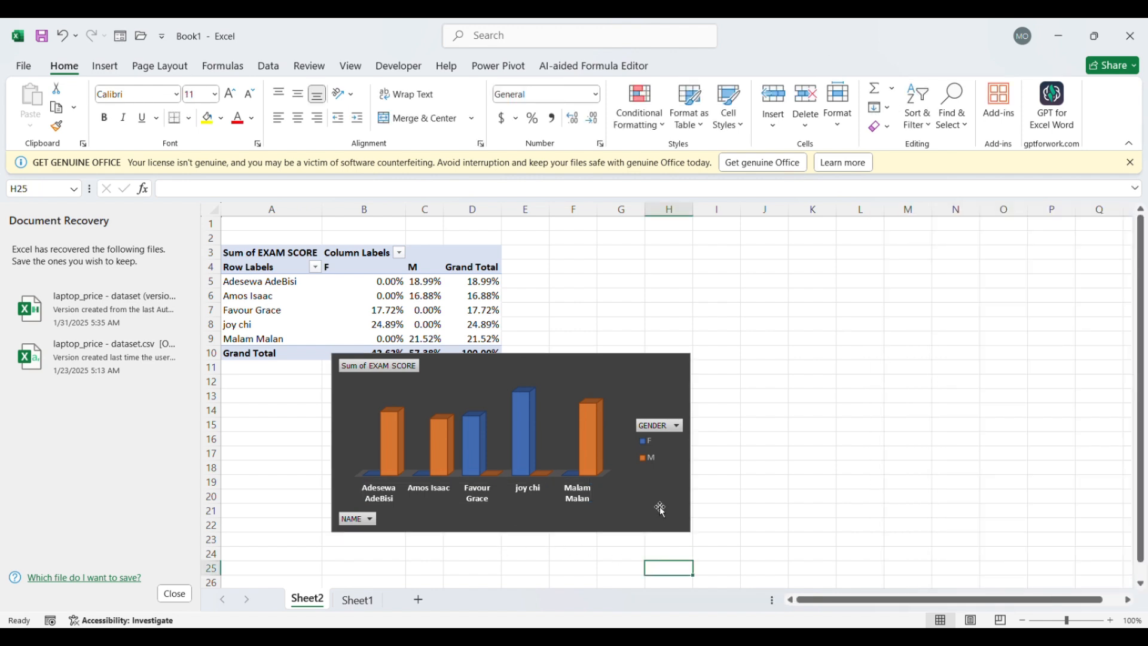
Shorten the PivotChart slightly and move it back beside the PivotTable, starting at column E
{"action": "left_click", "coordinate": [509, 524]}
{"action": "left_click_drag", "start_coordinate": [512, 533], "coordinate": [512, 524]}
{"action": "left_click_drag", "start_coordinate": [555, 383], "coordinate": [634, 361]}
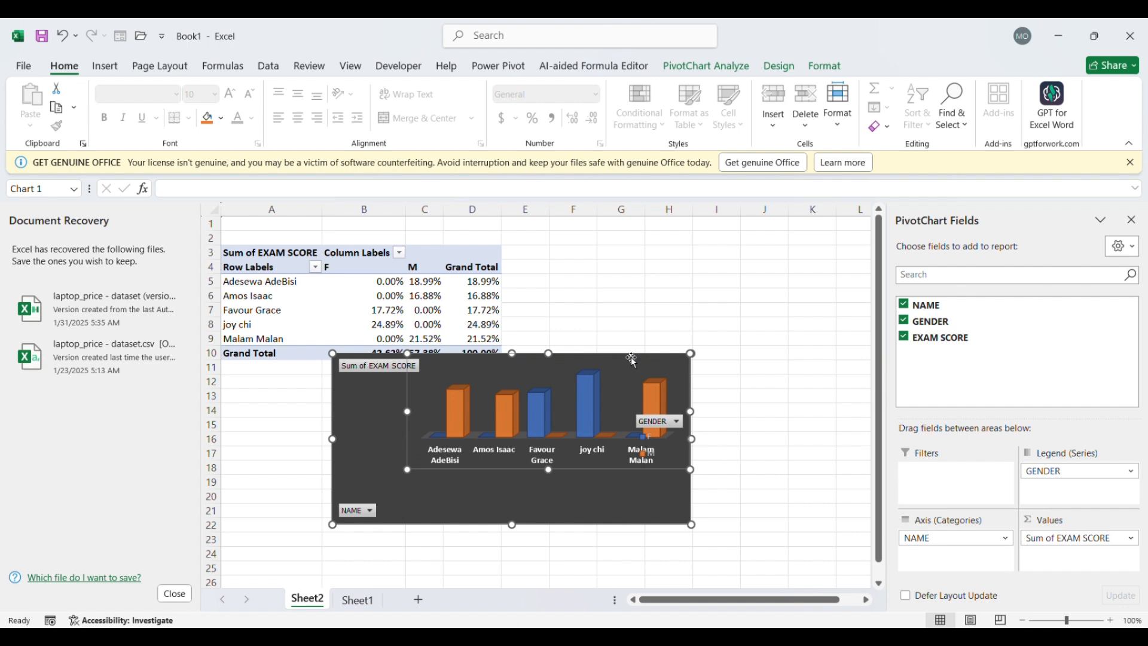
{"action": "key", "text": "ctrl+z"}
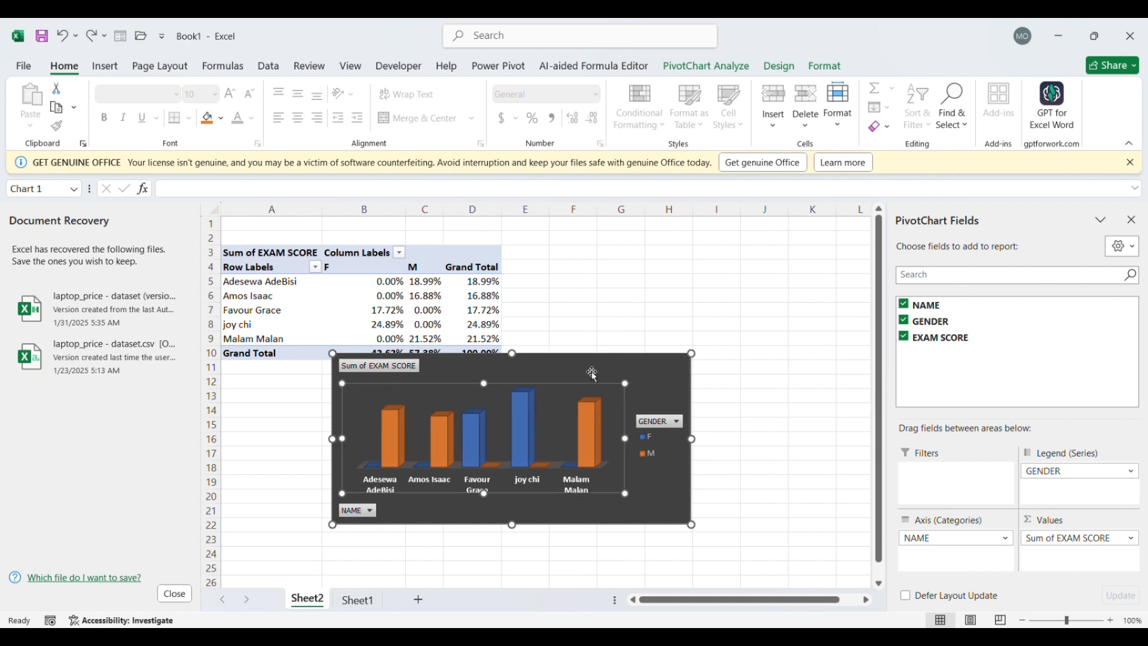
{"action": "left_click_drag", "start_coordinate": [592, 373], "coordinate": [765, 255]}
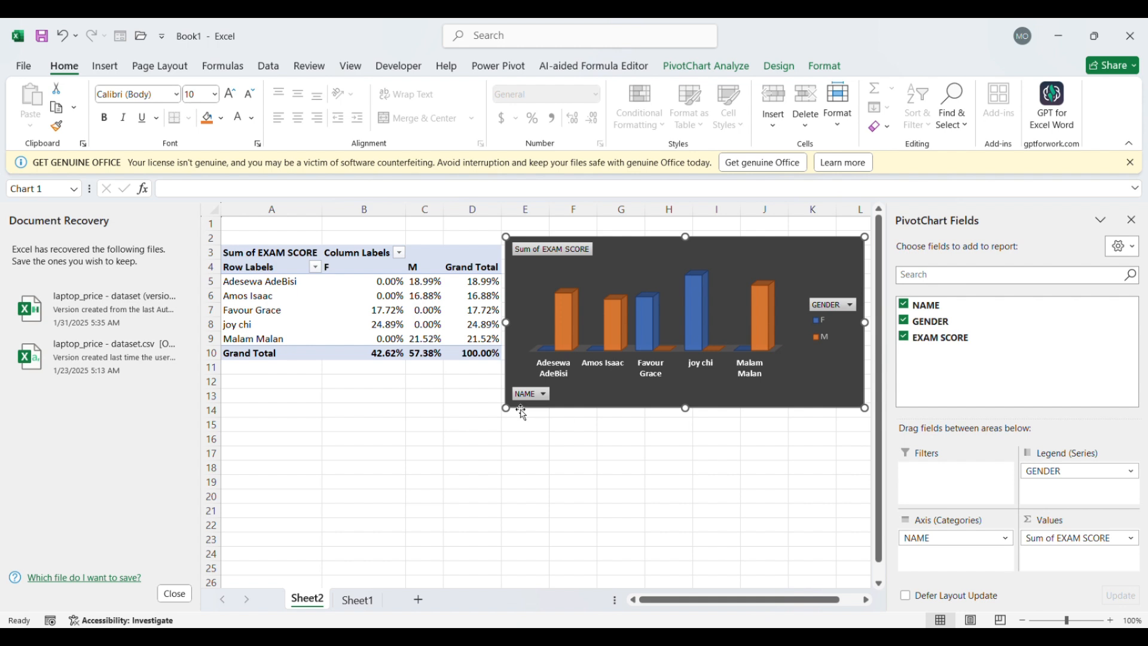
{"action": "left_click", "coordinate": [525, 441]}
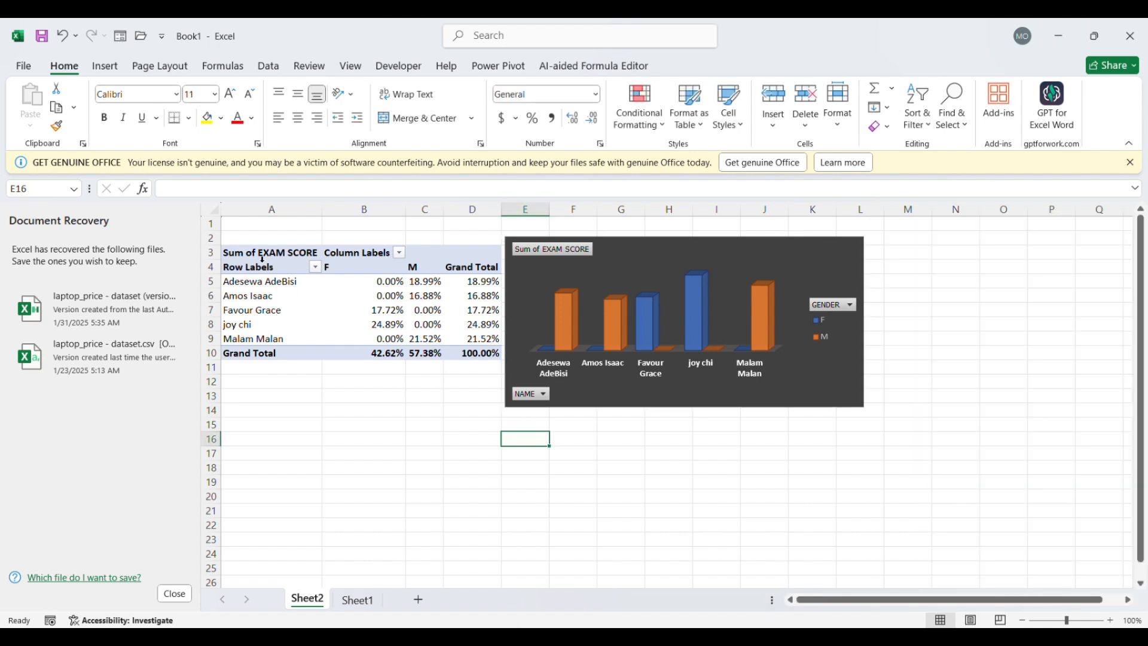
Copy the whole PivotTable in A3:D10 and paste the copy at cell A18
{"action": "left_click", "coordinate": [263, 259]}
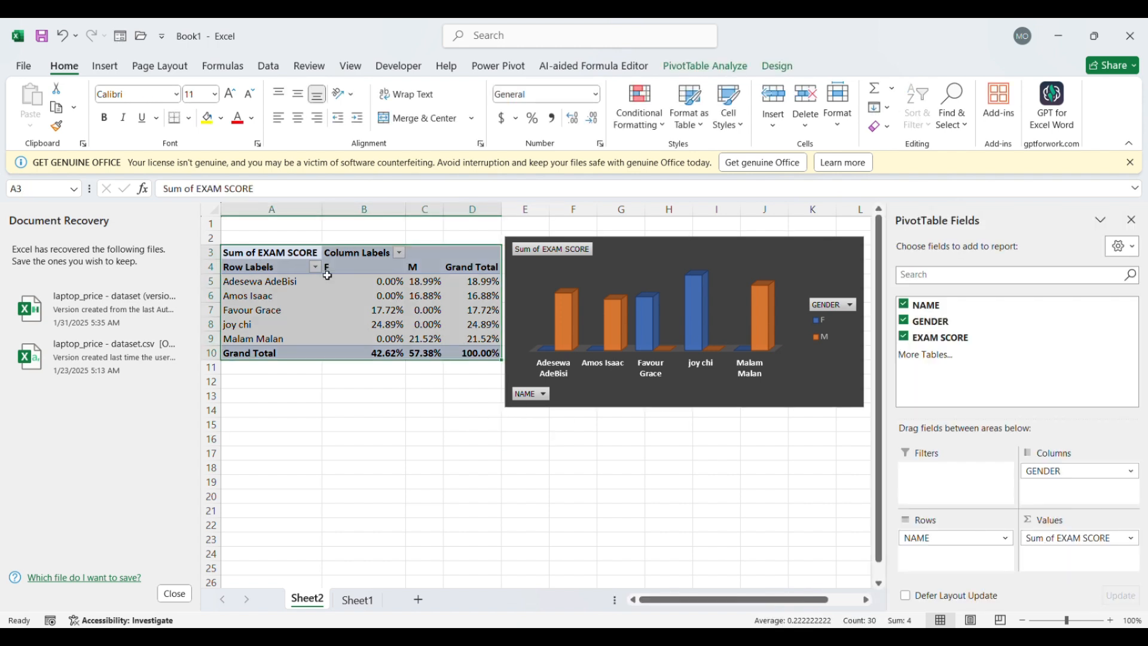
{"action": "key", "text": "ctrl+c"}
{"action": "left_click", "coordinate": [317, 472]}
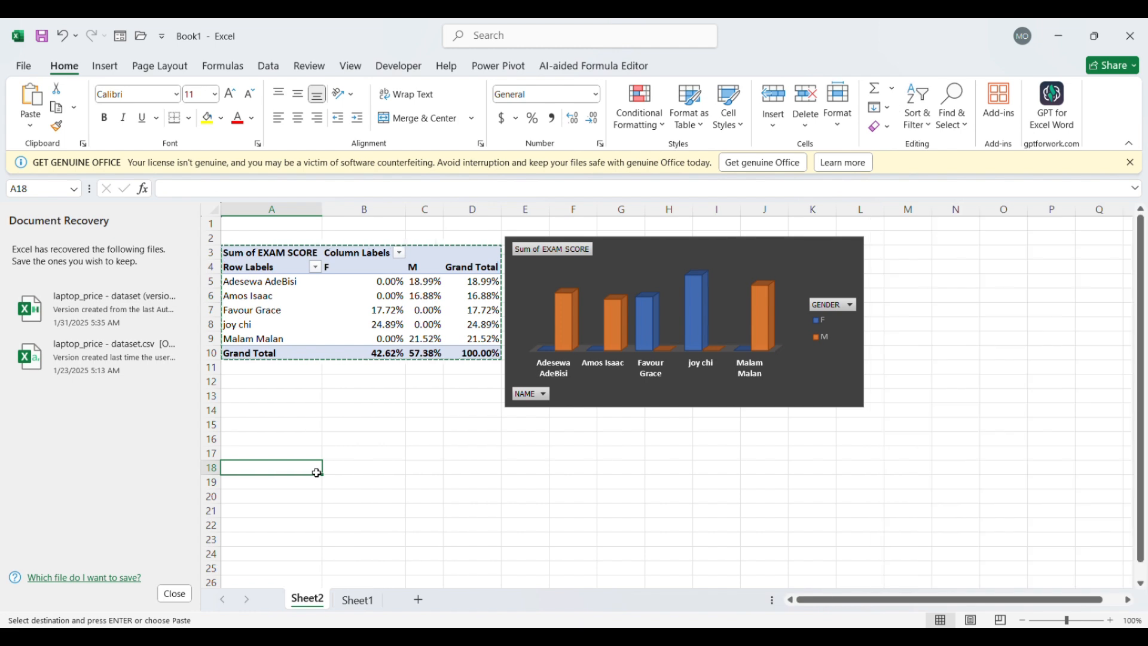
{"action": "key", "text": "ctrl+v"}
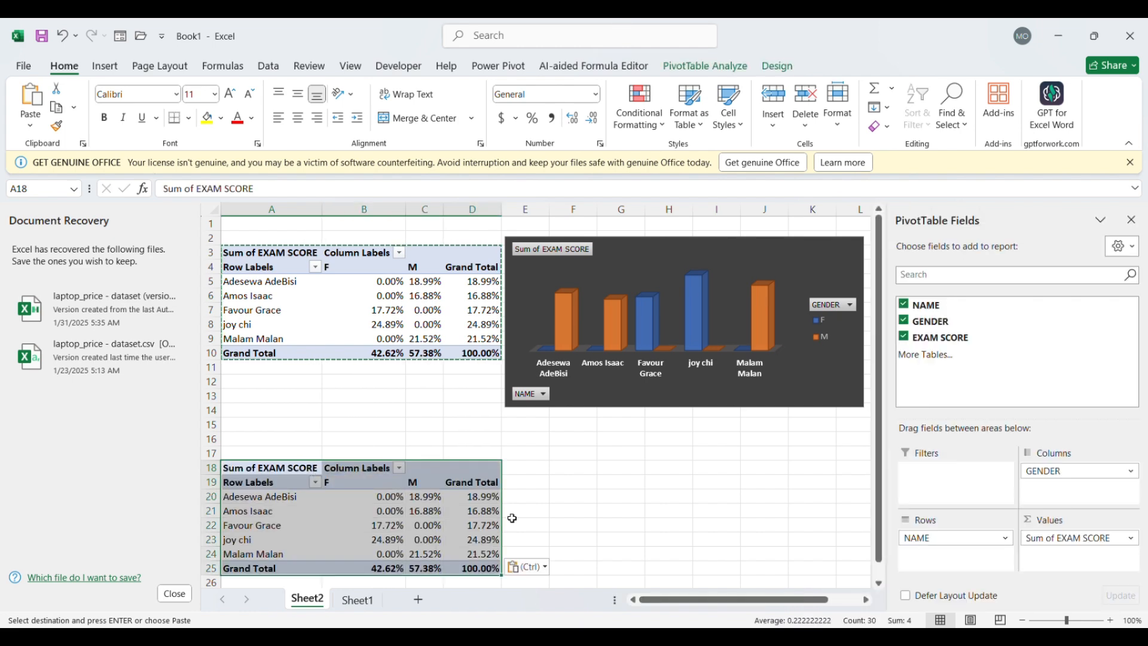
Remove and re-add EXAM SCORE in the copied PivotTable so it shows plain sums instead of percentages
{"action": "scroll", "coordinate": [512, 517], "scroll_direction": "down", "scroll_amount": 2}
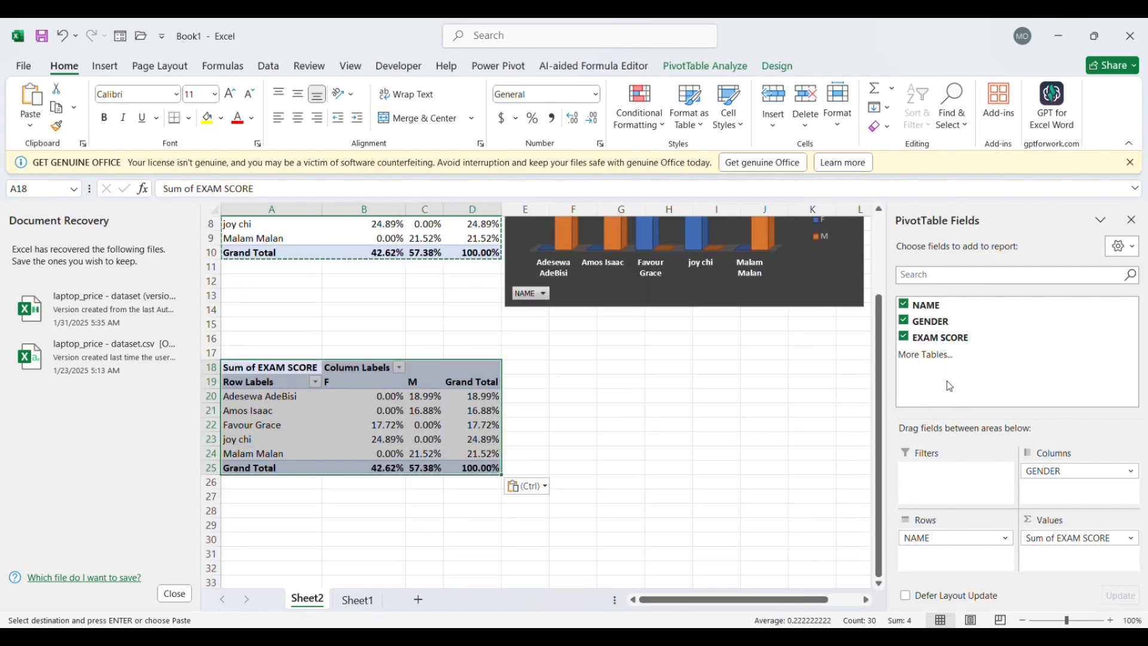
{"action": "left_click", "coordinate": [904, 338]}
{"action": "left_click", "coordinate": [904, 338]}
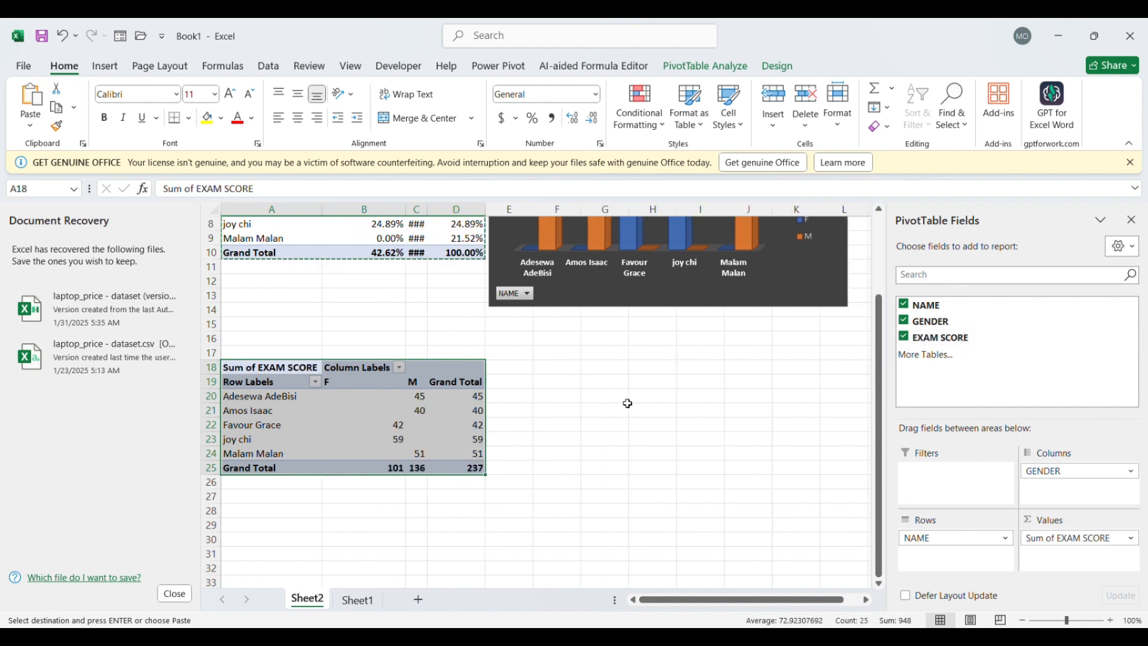
{"action": "key", "text": "Escape"}
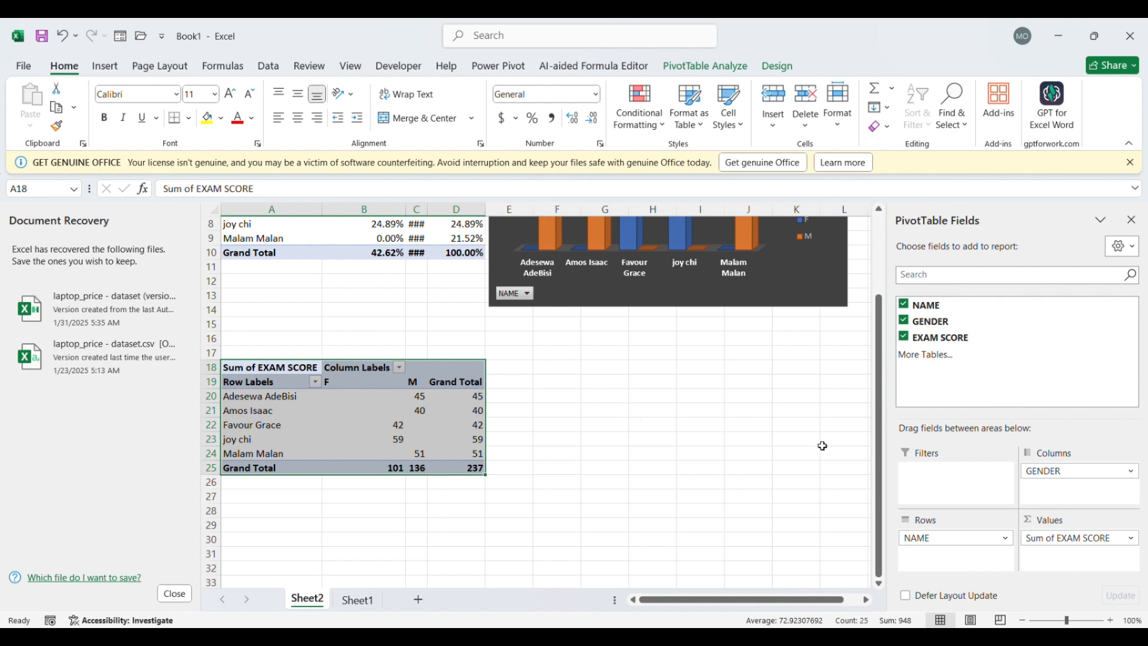
Remove the NAME field from the copied PivotTable at A18
{"action": "scroll", "coordinate": [682, 399], "scroll_direction": "up", "scroll_amount": 3}
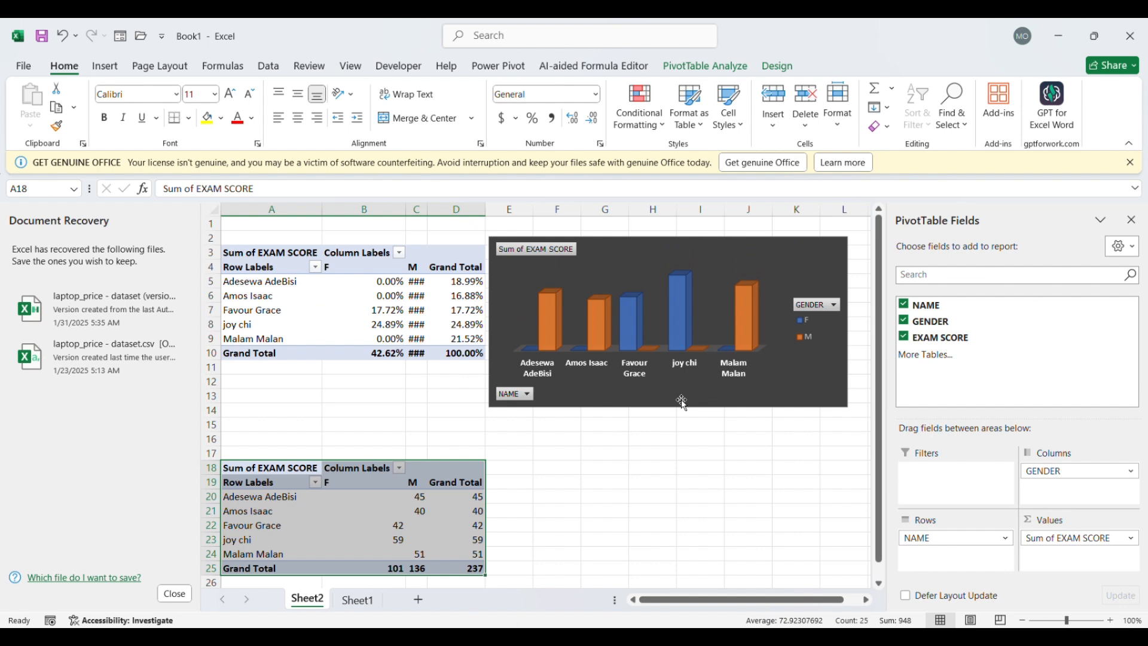
{"action": "scroll", "coordinate": [682, 399], "scroll_direction": "down", "scroll_amount": 5}
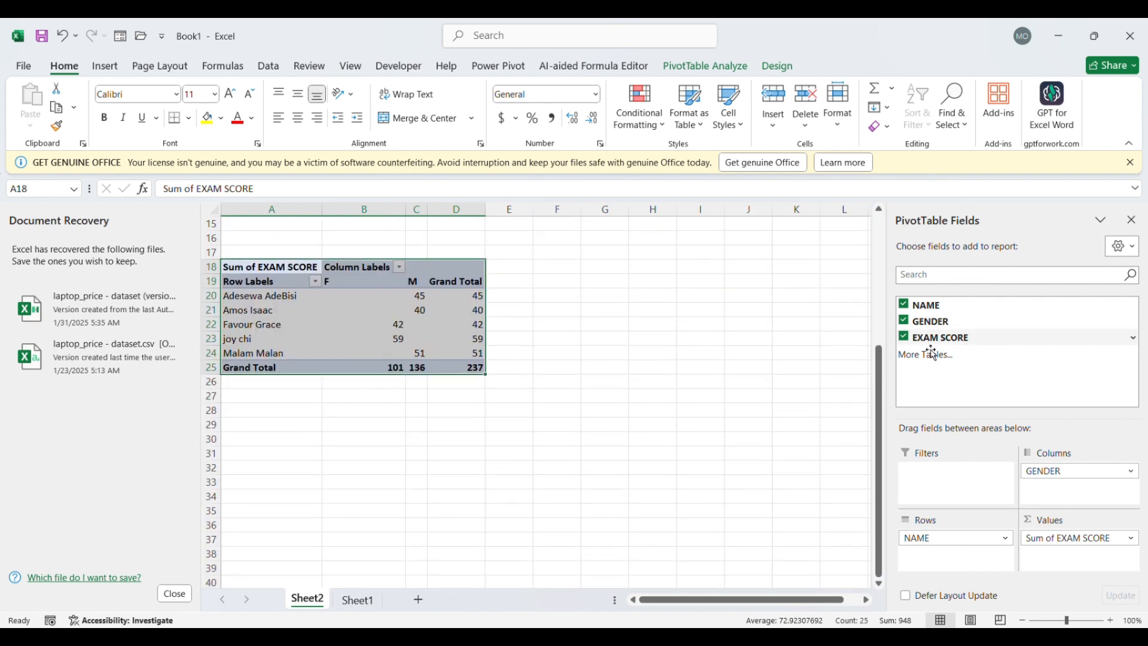
{"action": "left_click", "coordinate": [595, 397]}
{"action": "left_click", "coordinate": [475, 284]}
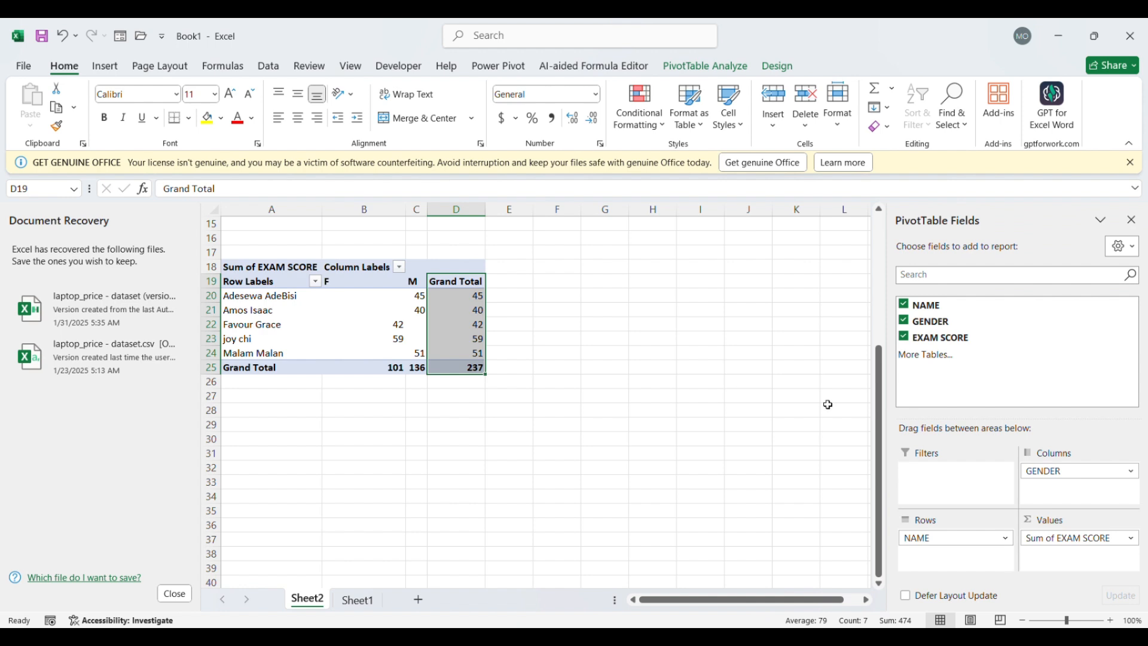
{"action": "left_click", "coordinate": [904, 304]}
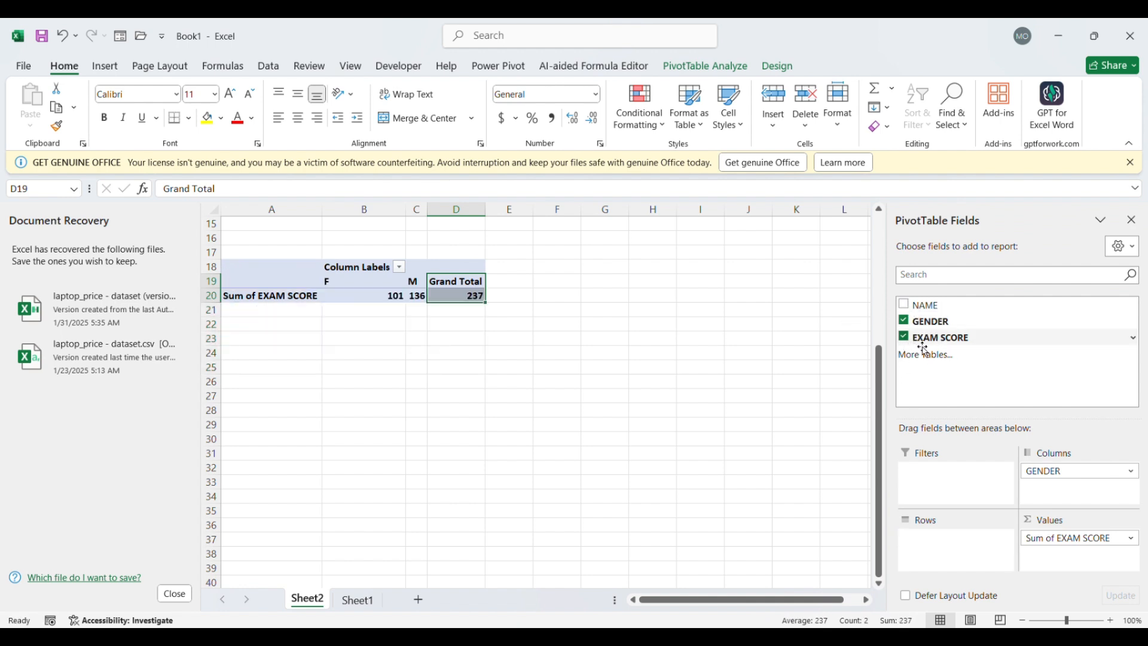
Add NAME to the rows of the copied PivotTable at A18 and remove GENDER from its columns
{"action": "left_click", "coordinate": [904, 304]}
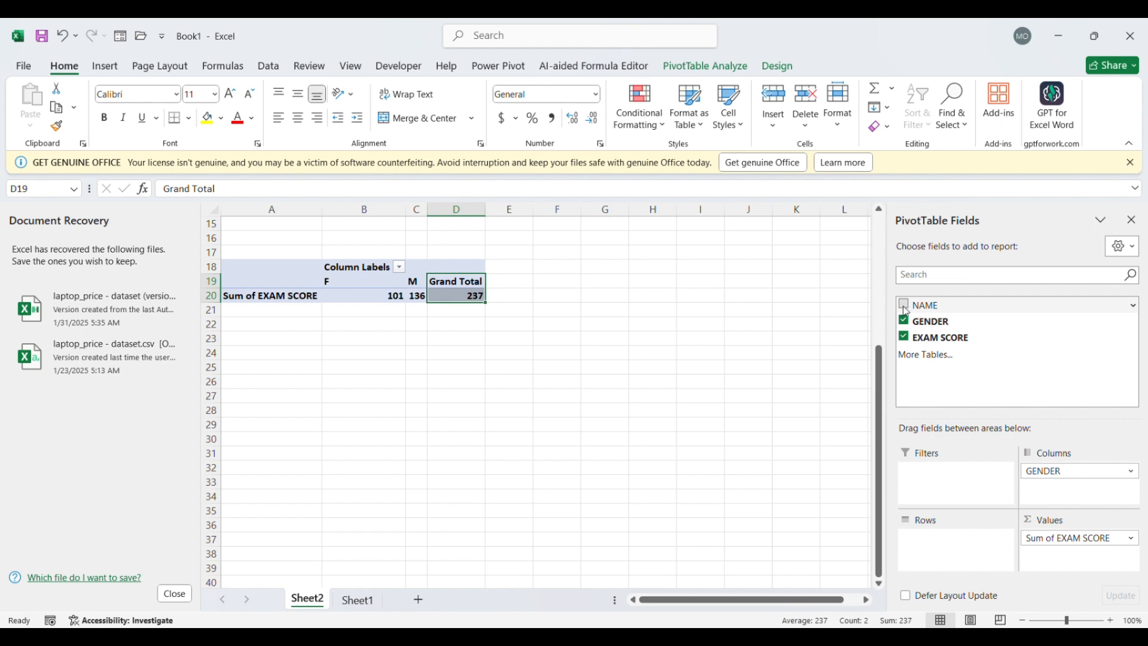
{"action": "left_click", "coordinate": [904, 321]}
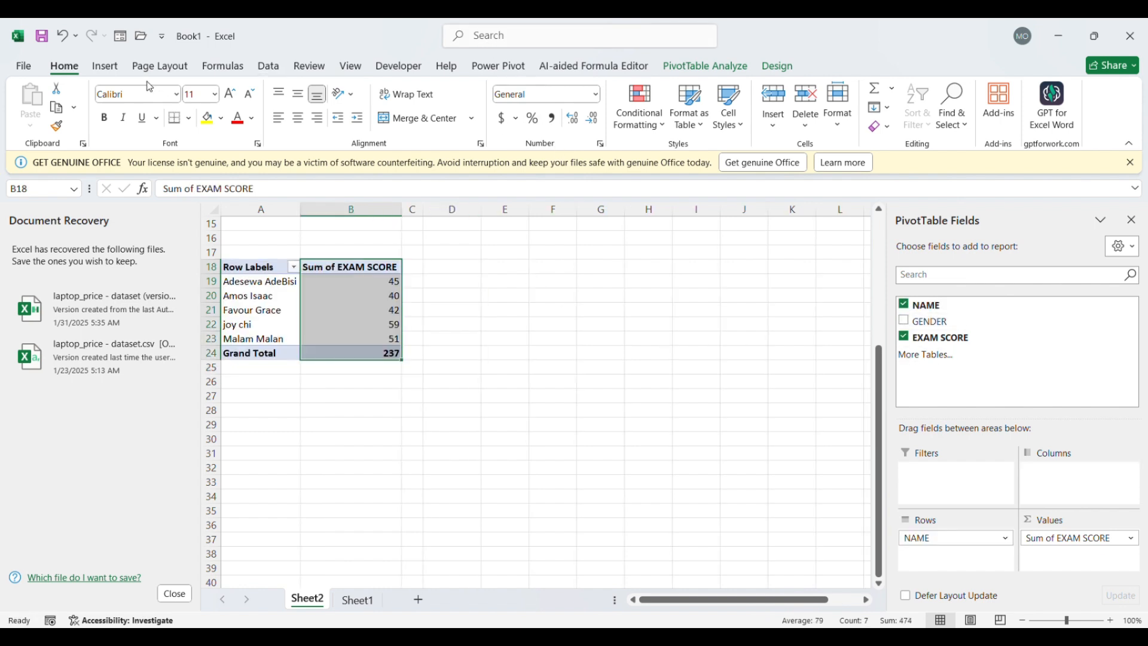
{"action": "left_click", "coordinate": [107, 66]}
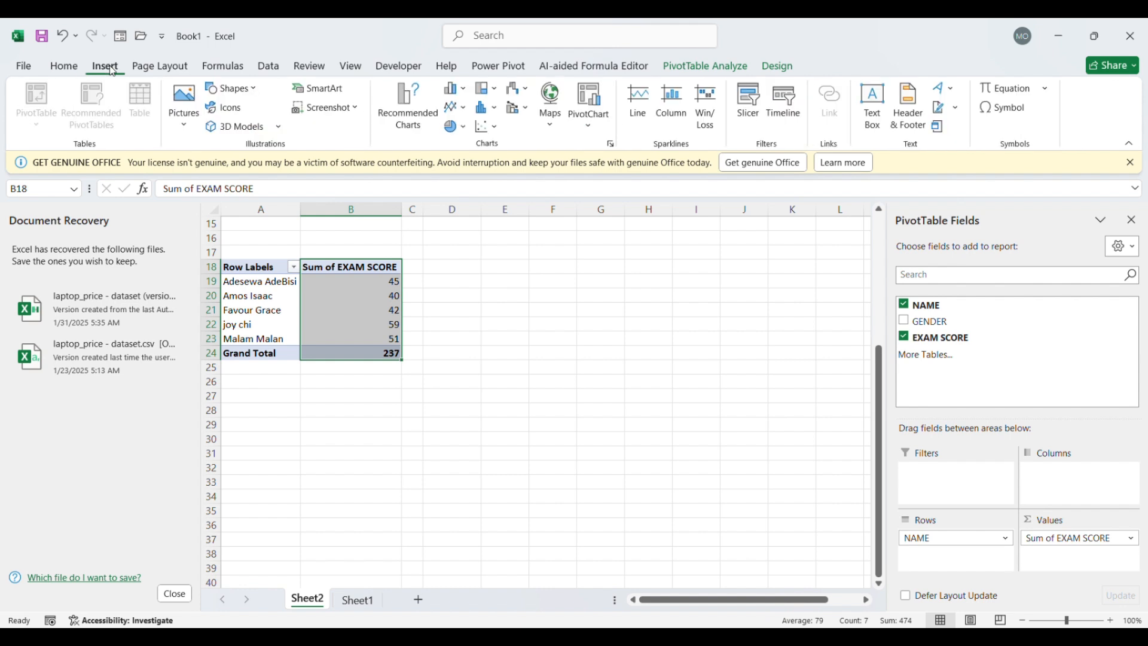
{"action": "left_click", "coordinate": [62, 68]}
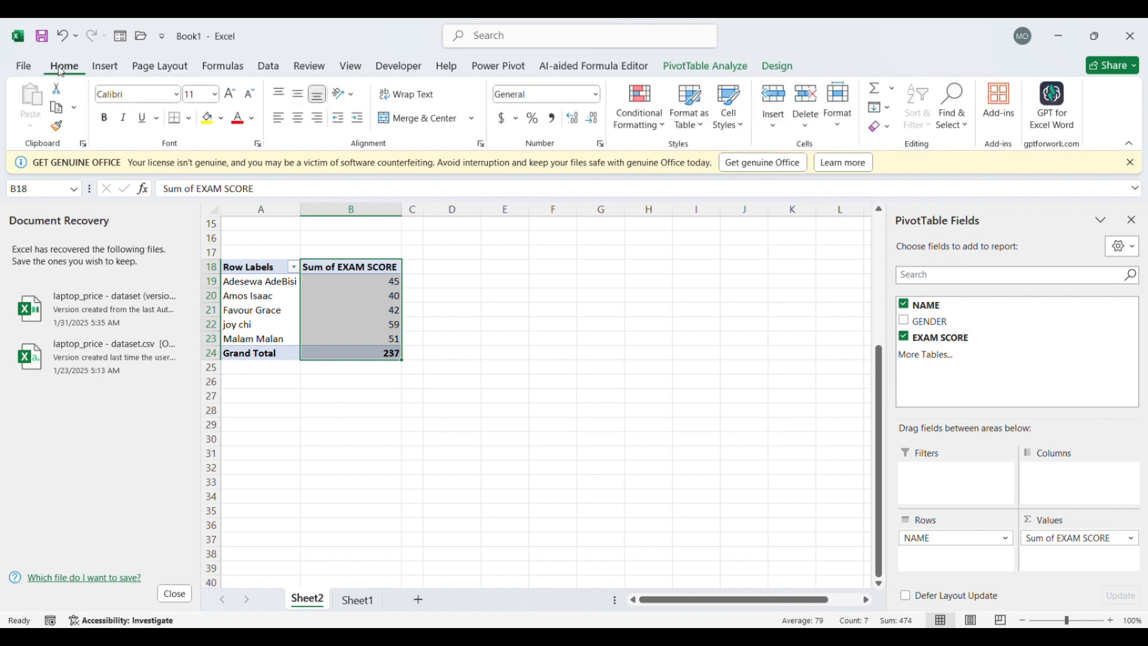
{"action": "left_click", "coordinate": [383, 367]}
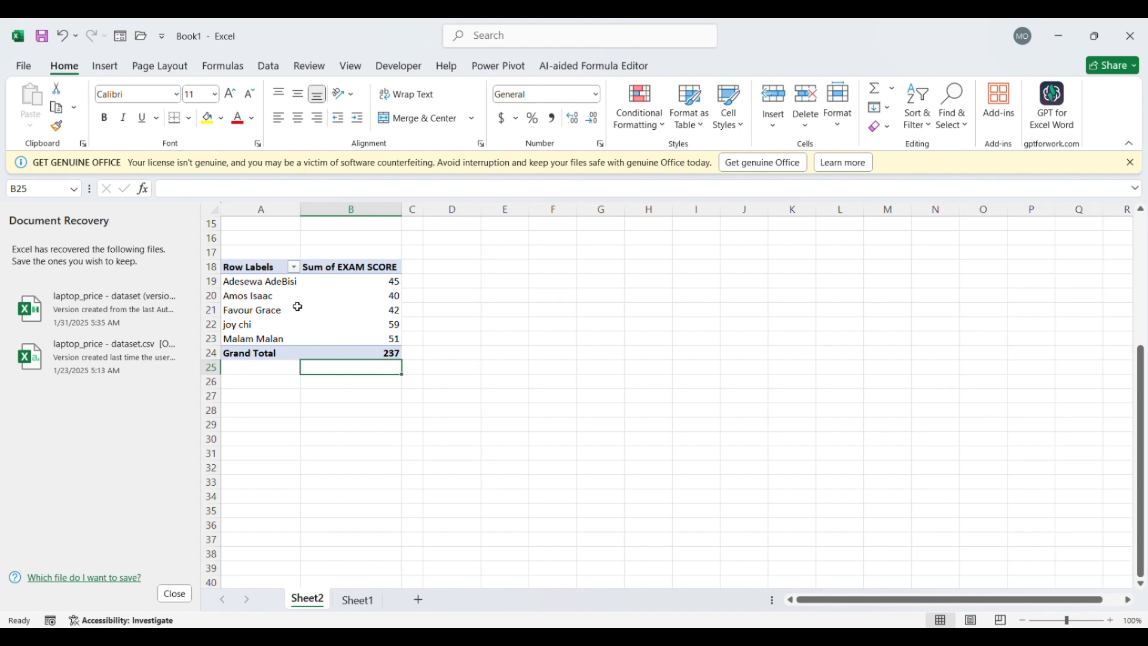
Insert a line PivotChart based on the copied PivotTable at A18
{"action": "left_click", "coordinate": [265, 268]}
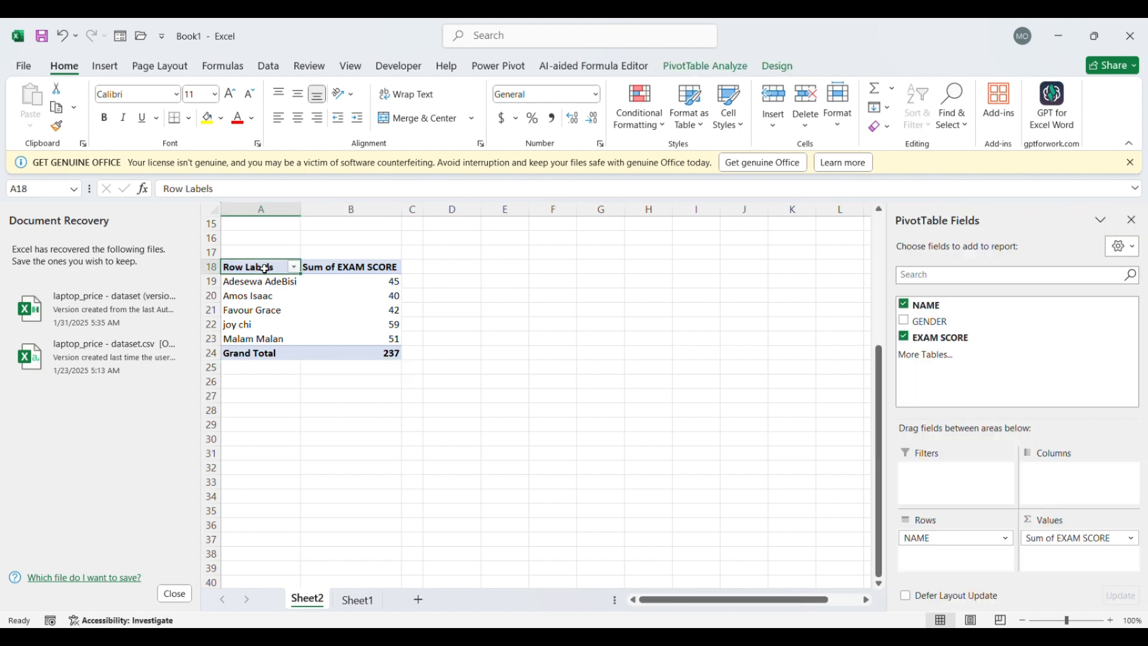
{"action": "left_click", "coordinate": [459, 286]}
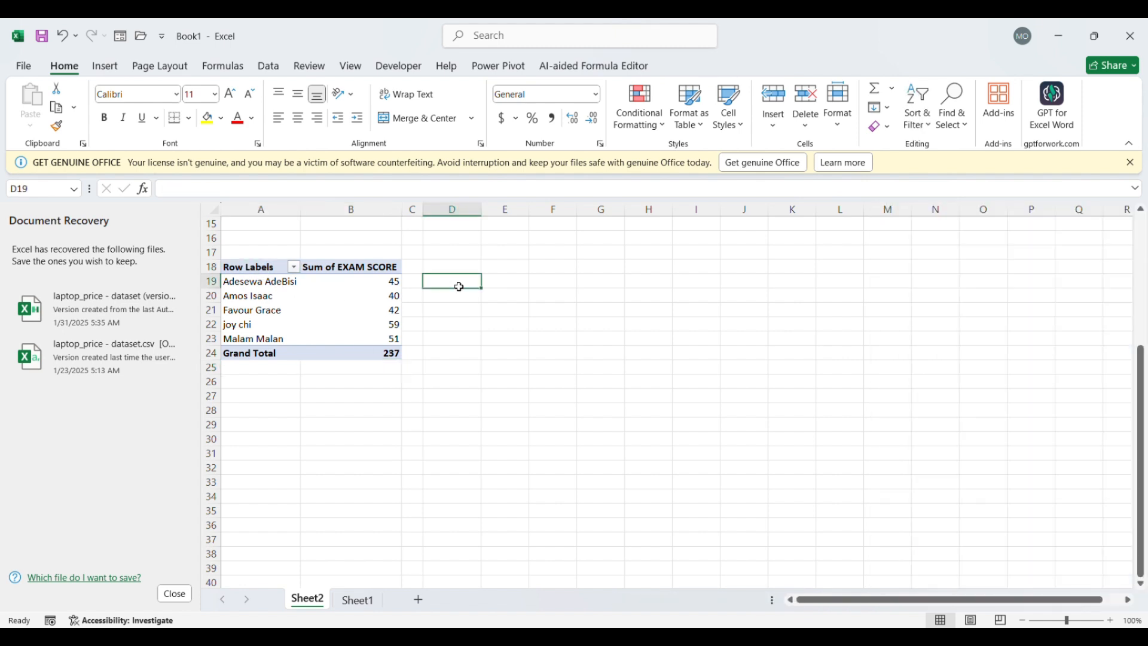
{"action": "left_click", "coordinate": [376, 268]}
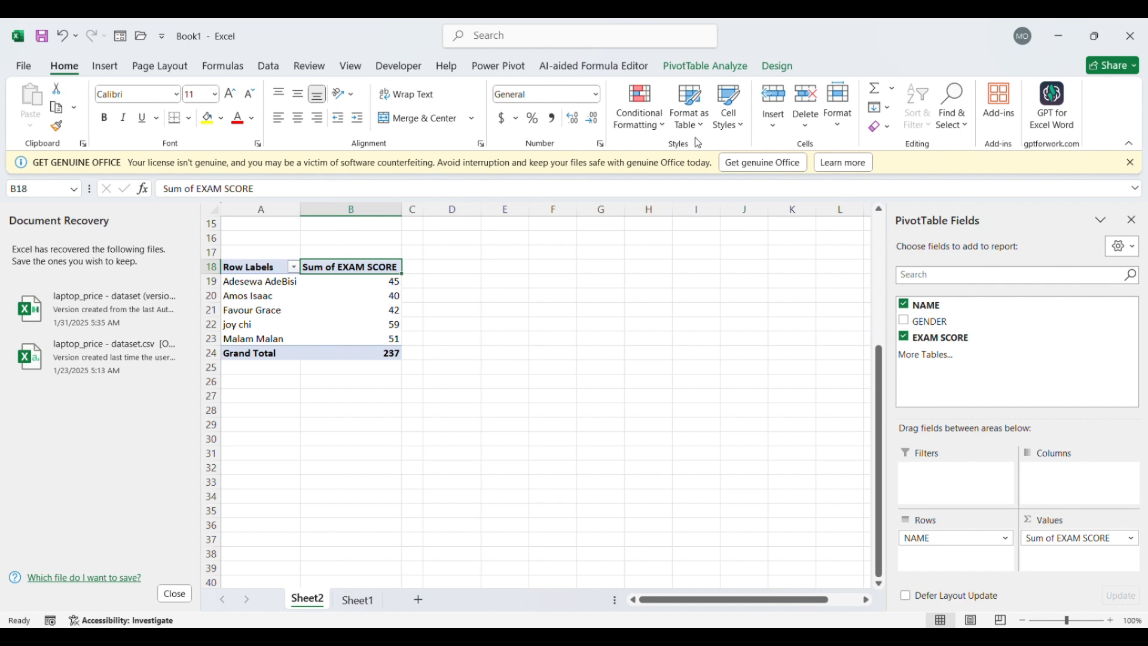
{"action": "left_click", "coordinate": [116, 69]}
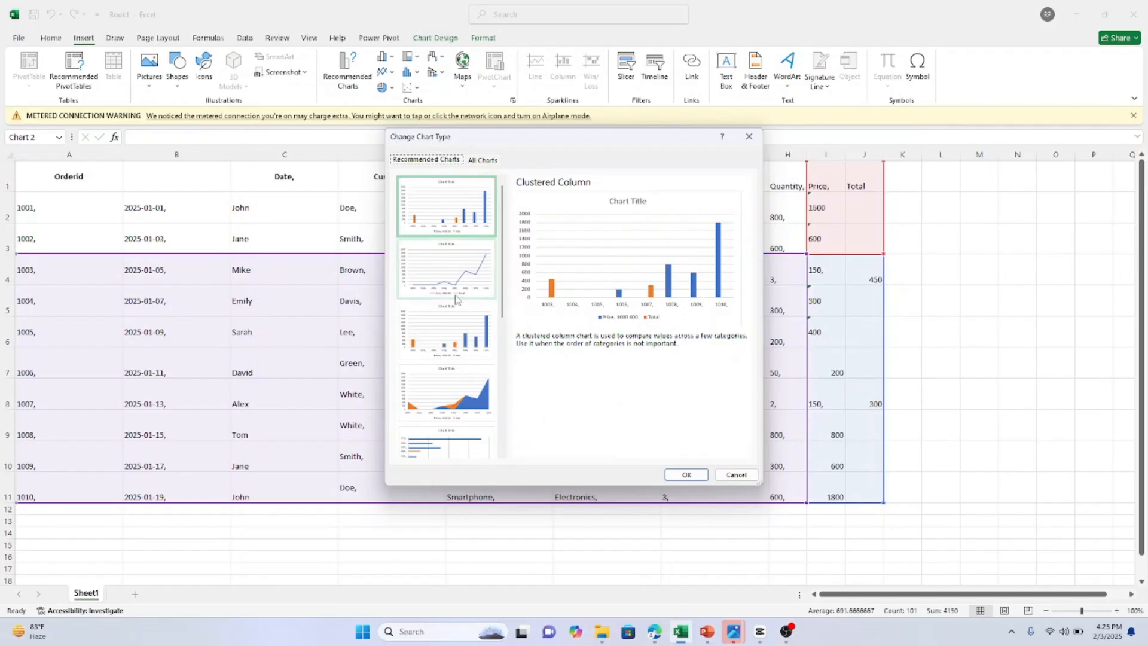
{"action": "left_click", "coordinate": [457, 297]}
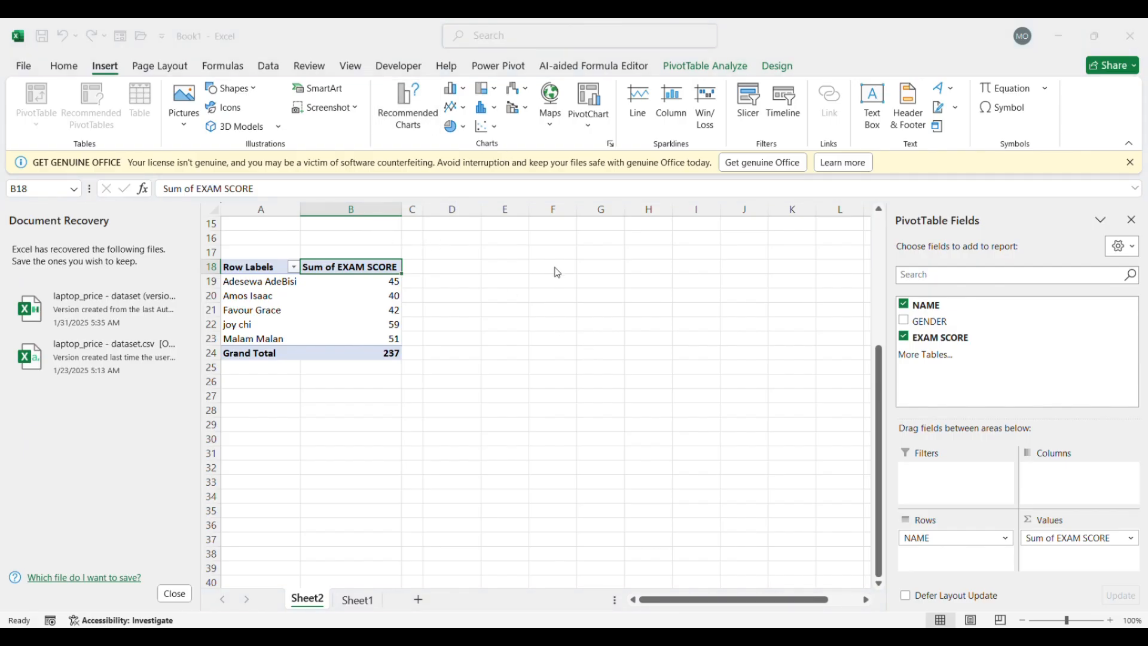
{"action": "left_click", "coordinate": [725, 524]}
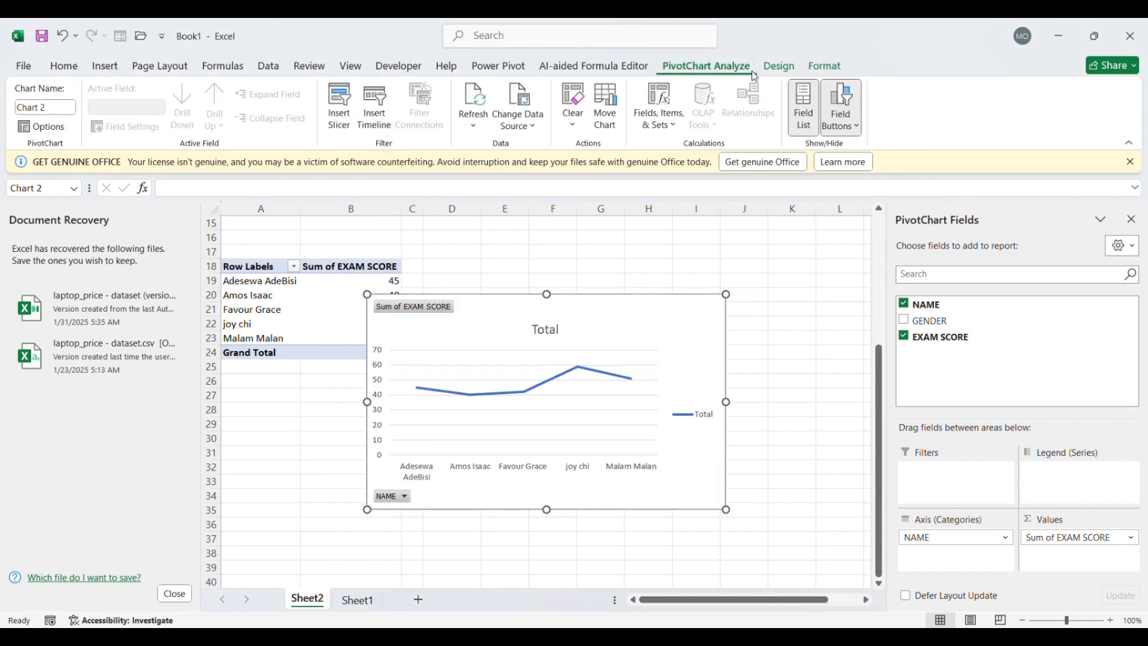
Apply the dark gradient chart style with line markers to the new line PivotChart
{"action": "left_click", "coordinate": [778, 71]}
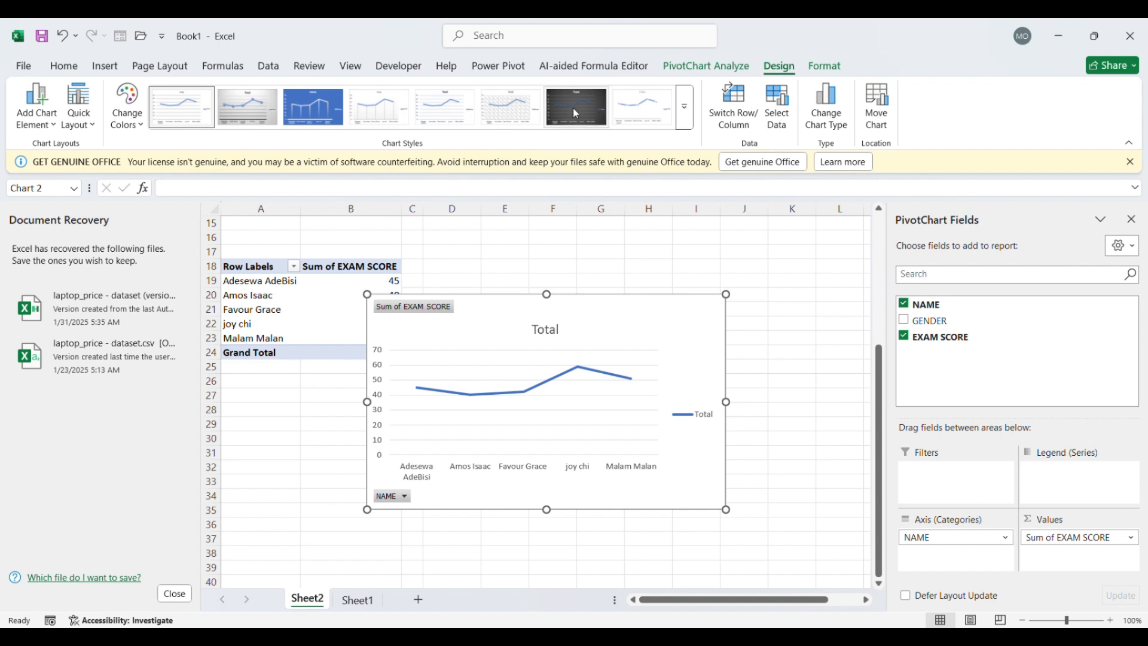
{"action": "left_click", "coordinate": [575, 110]}
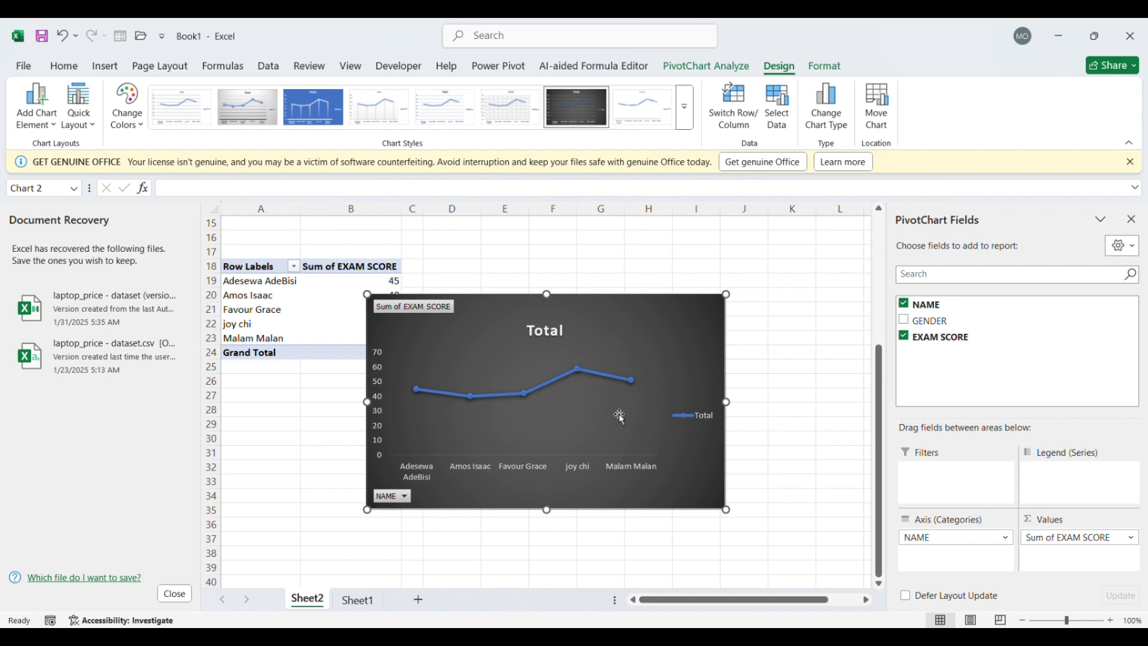
Open the formatting options for the fourth data point on the line PivotChart
{"action": "left_click", "coordinate": [583, 371]}
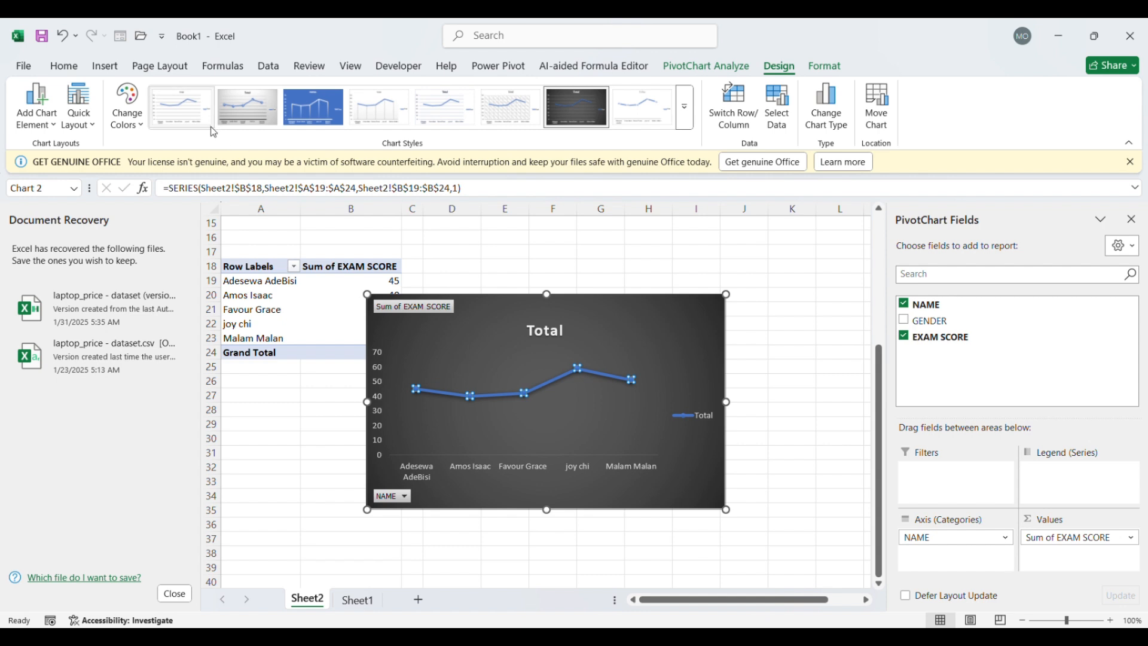
{"action": "left_click", "coordinate": [64, 67]}
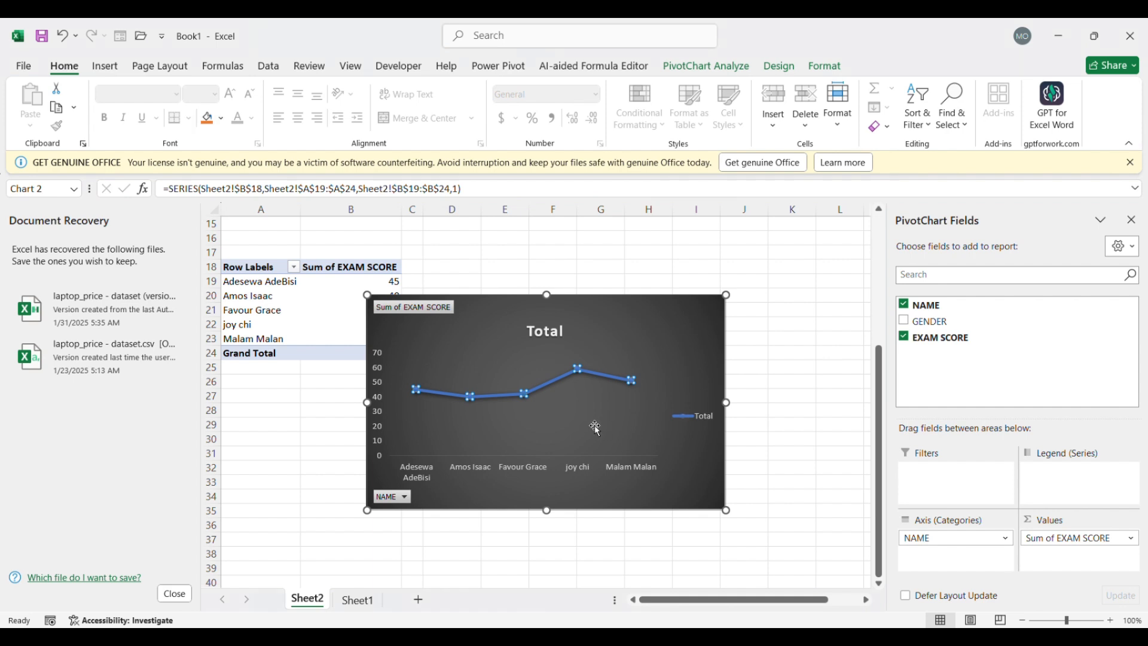
{"action": "left_click", "coordinate": [546, 385]}
{"action": "double_click", "coordinate": [575, 370]}
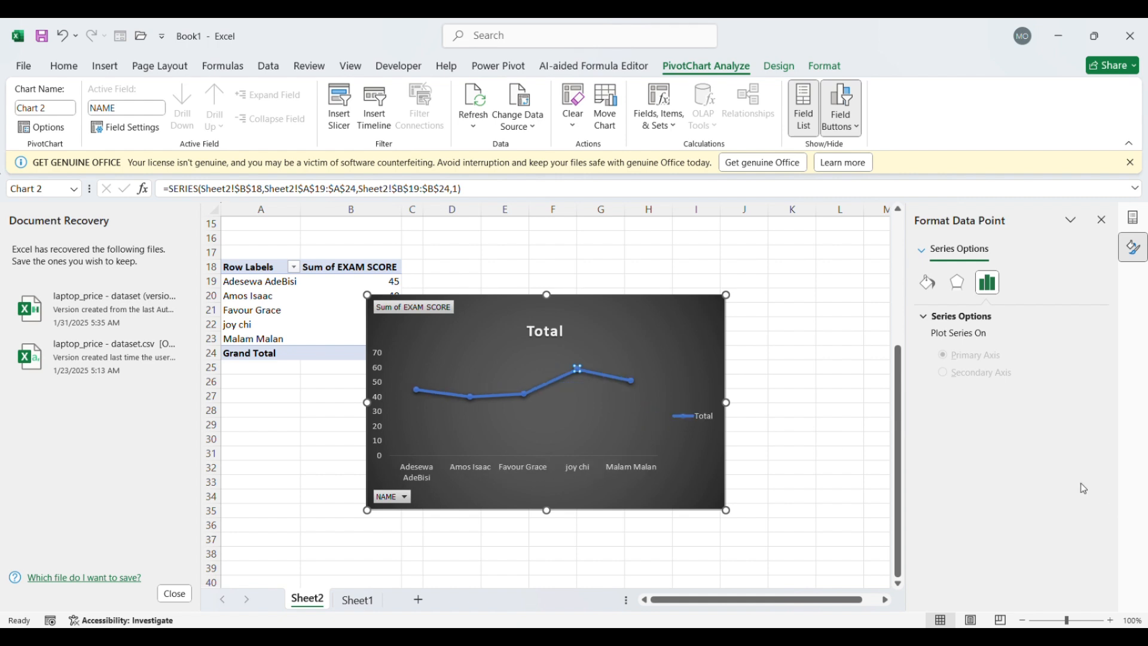
{"action": "left_click", "coordinate": [1122, 476]}
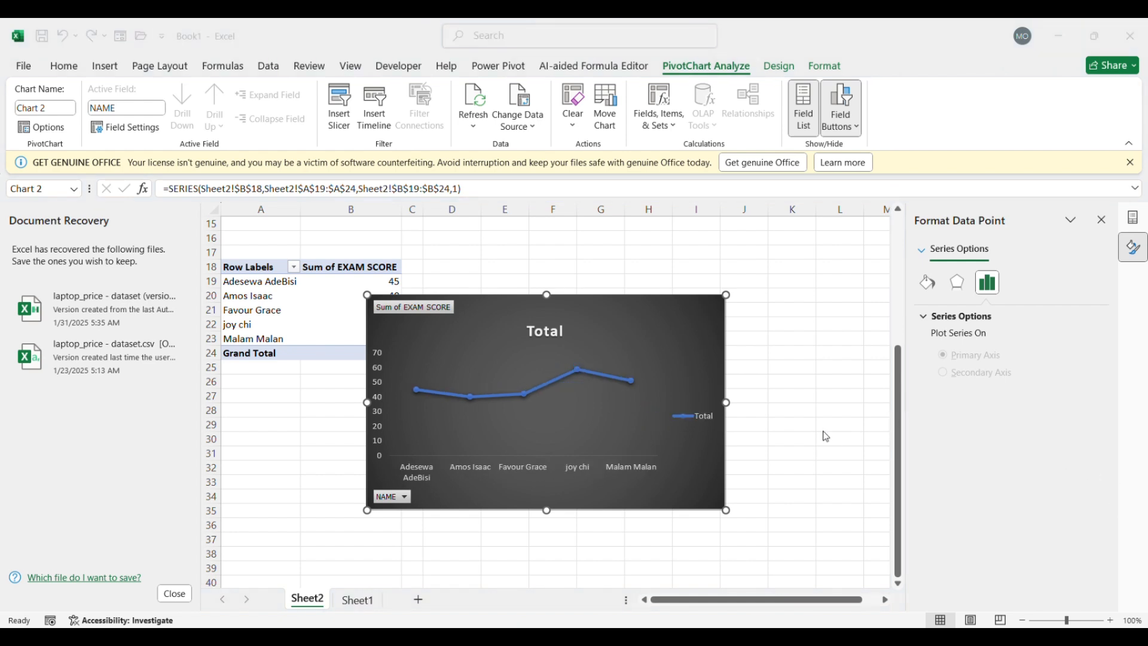
{"action": "left_click", "coordinate": [771, 422]}
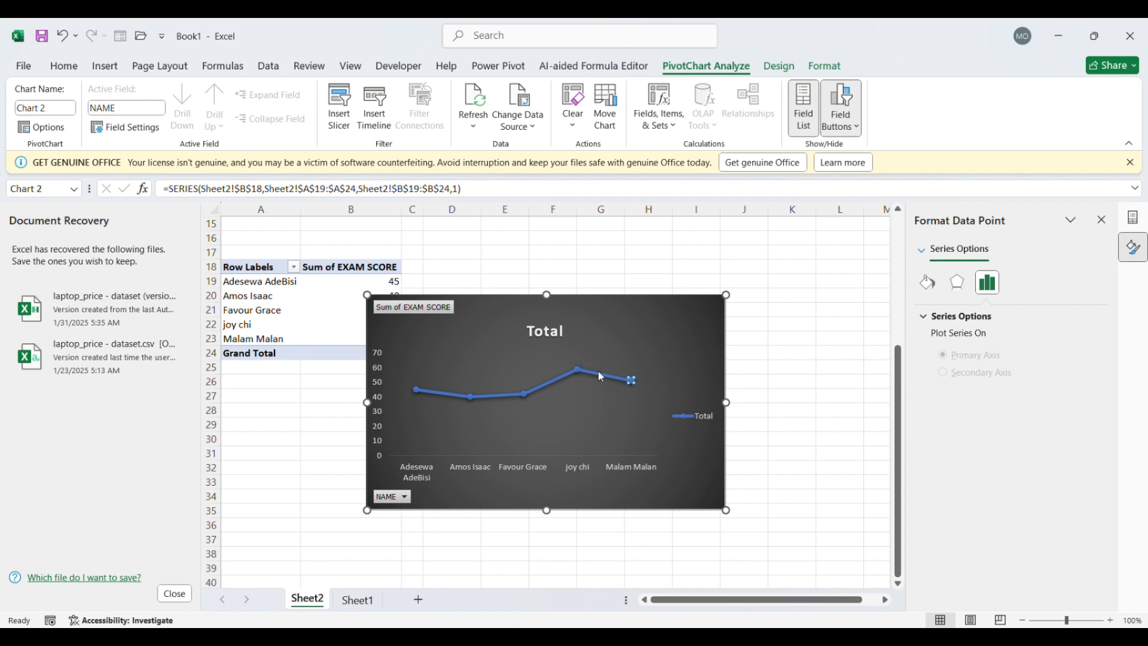
Nudge the plot area slightly up and to the right inside the line PivotChart
{"action": "left_click", "coordinate": [539, 388]}
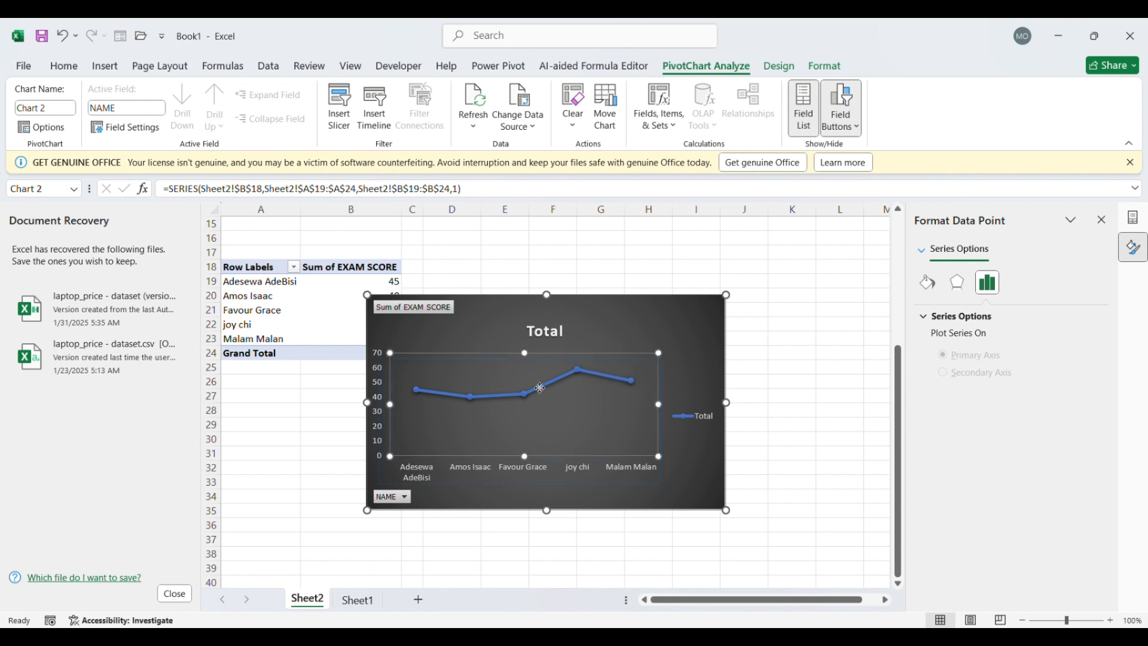
{"action": "left_click_drag", "start_coordinate": [540, 387], "coordinate": [541, 383]}
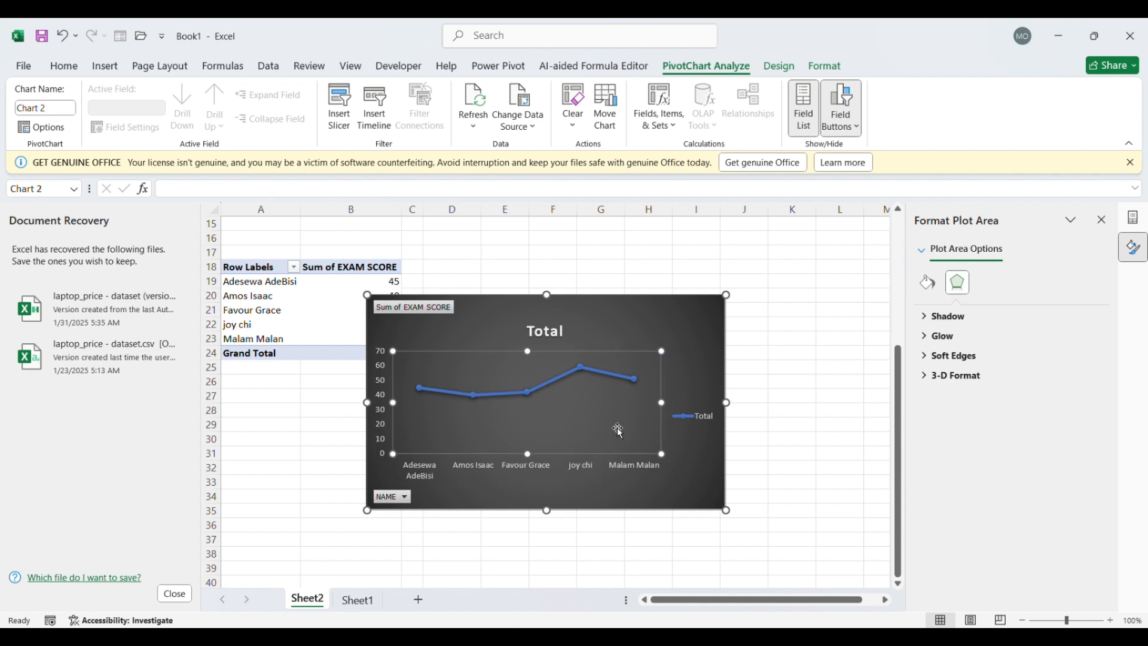
{"action": "left_click", "coordinate": [582, 470]}
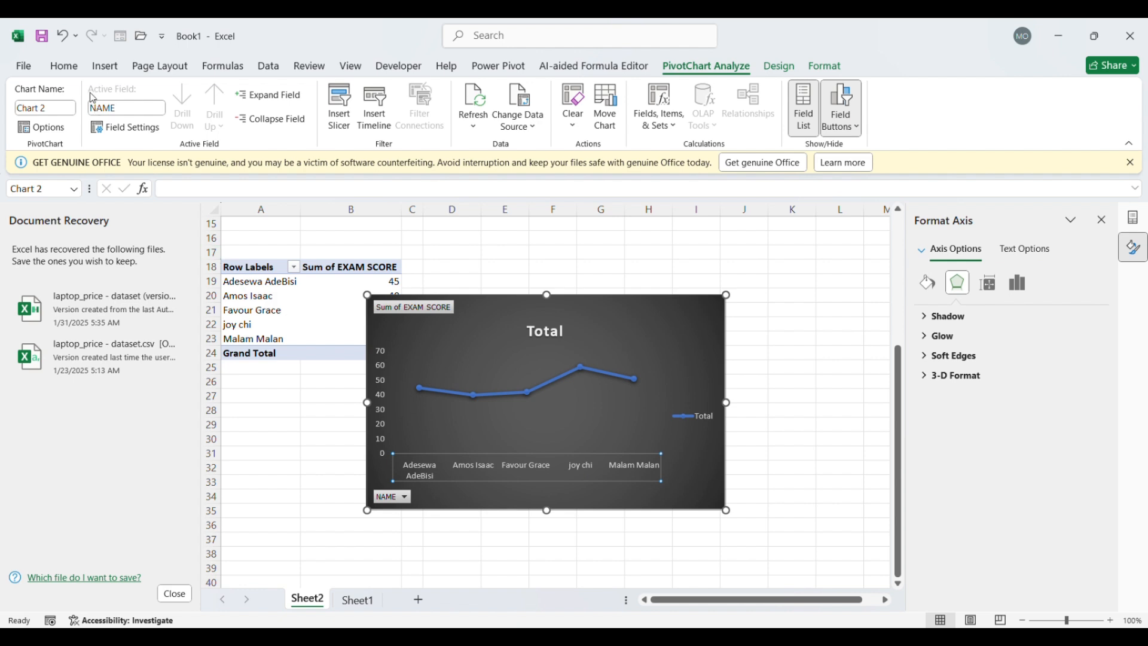
{"action": "left_click", "coordinate": [65, 66]}
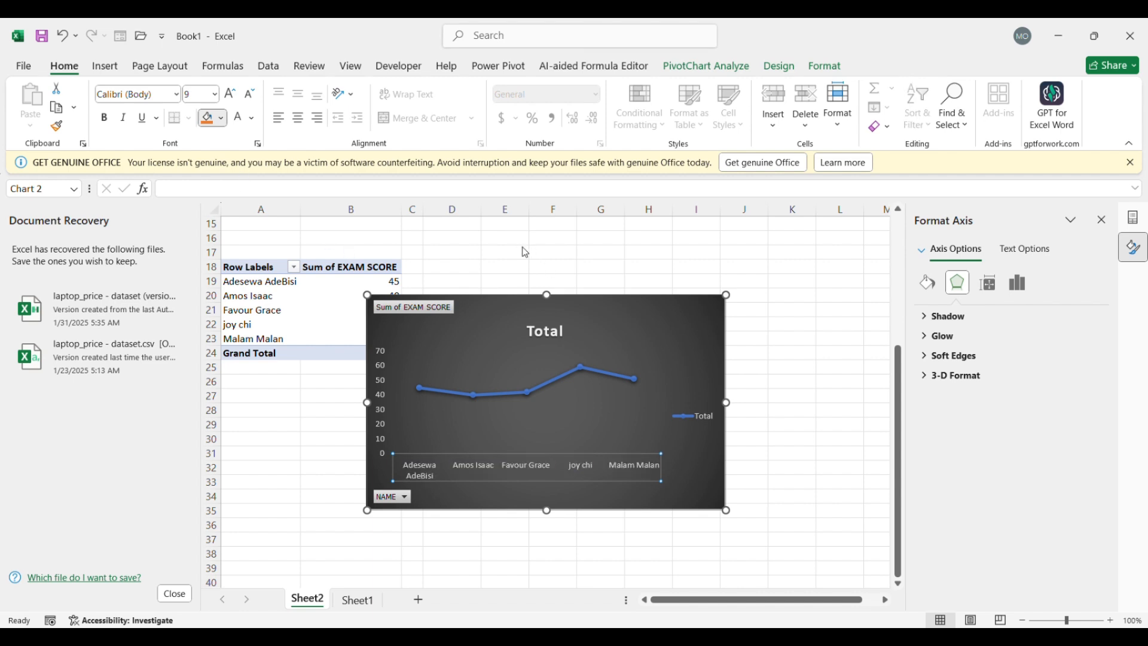
Move the line PivotChart up and to the right so it sits beside the copied PivotTable
{"action": "left_click", "coordinate": [531, 370]}
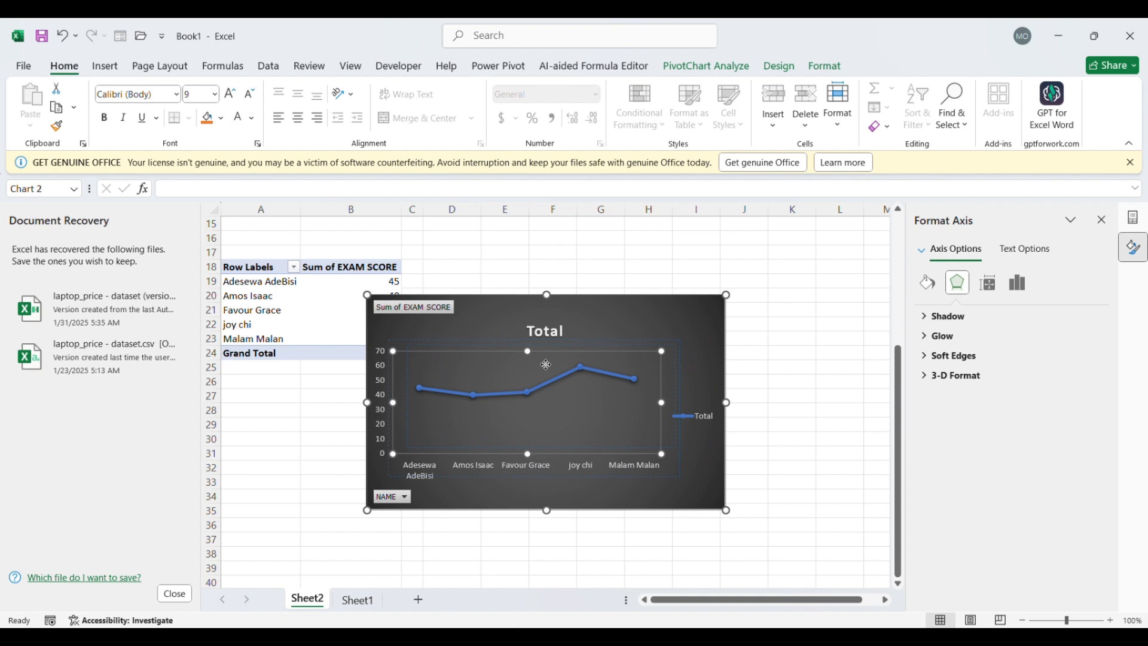
{"action": "left_click_drag", "start_coordinate": [544, 363], "coordinate": [670, 293]}
{"action": "scroll", "coordinate": [680, 290], "scroll_direction": "up", "scroll_amount": 5}
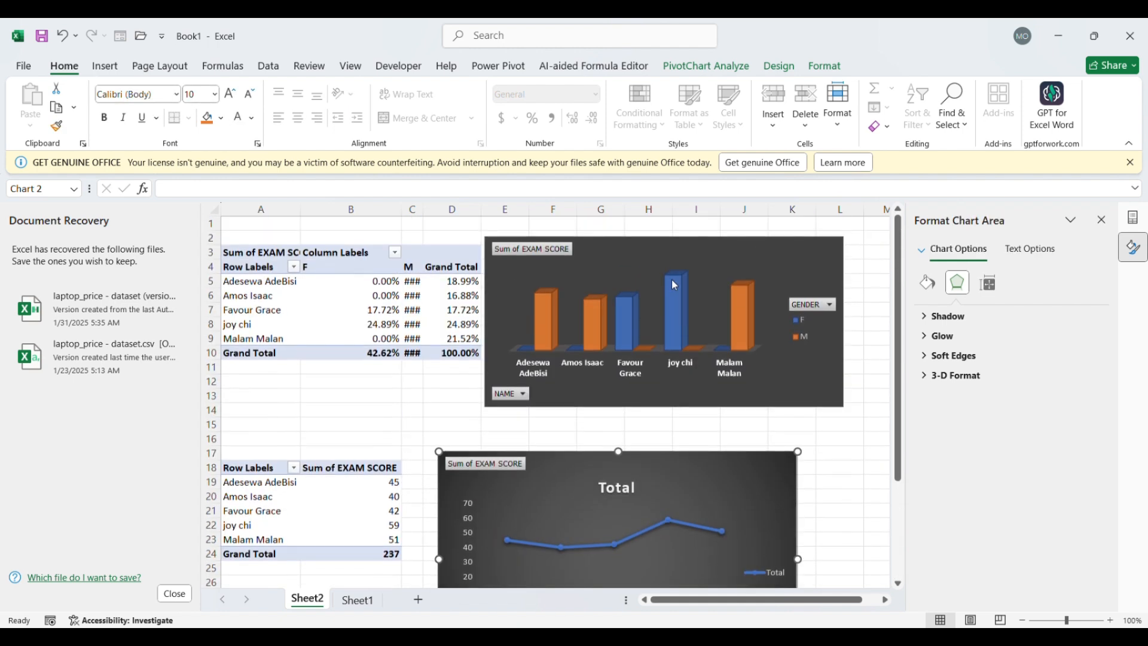
{"action": "scroll", "coordinate": [629, 331], "scroll_direction": "down", "scroll_amount": 5}
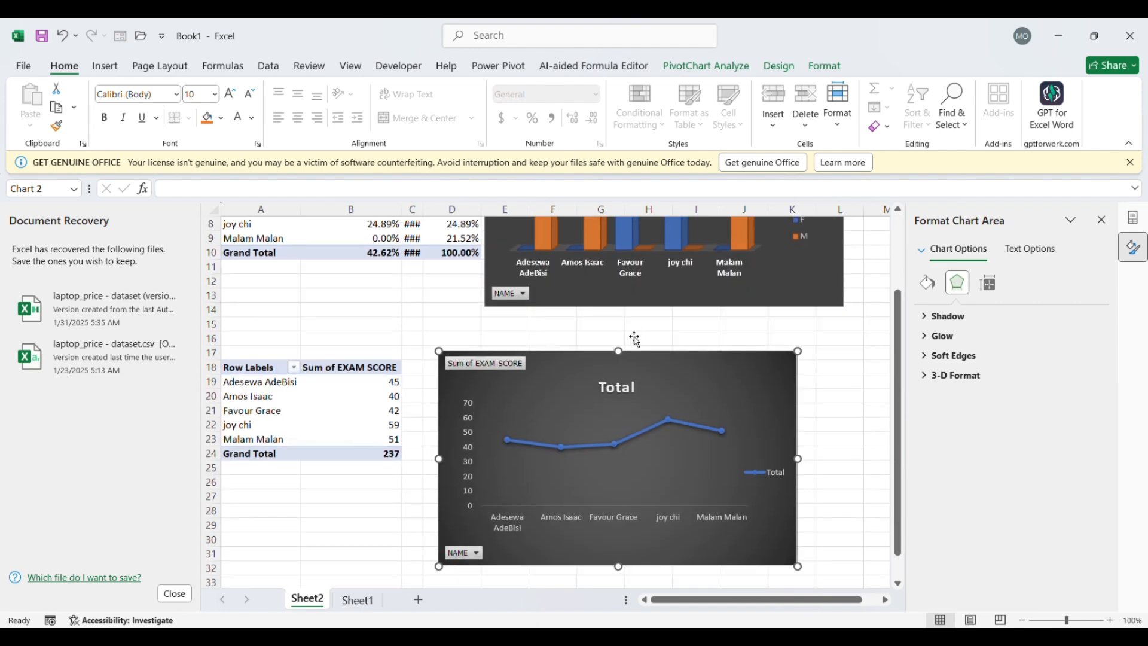
{"action": "scroll", "coordinate": [633, 336], "scroll_direction": "up", "scroll_amount": 2}
Shorten the line PivotChart from its lower edge and align it directly beneath the 3-D column chart, starting at column E
{"action": "left_click_drag", "start_coordinate": [619, 566], "coordinate": [624, 536]}
{"action": "left_click", "coordinate": [320, 496]}
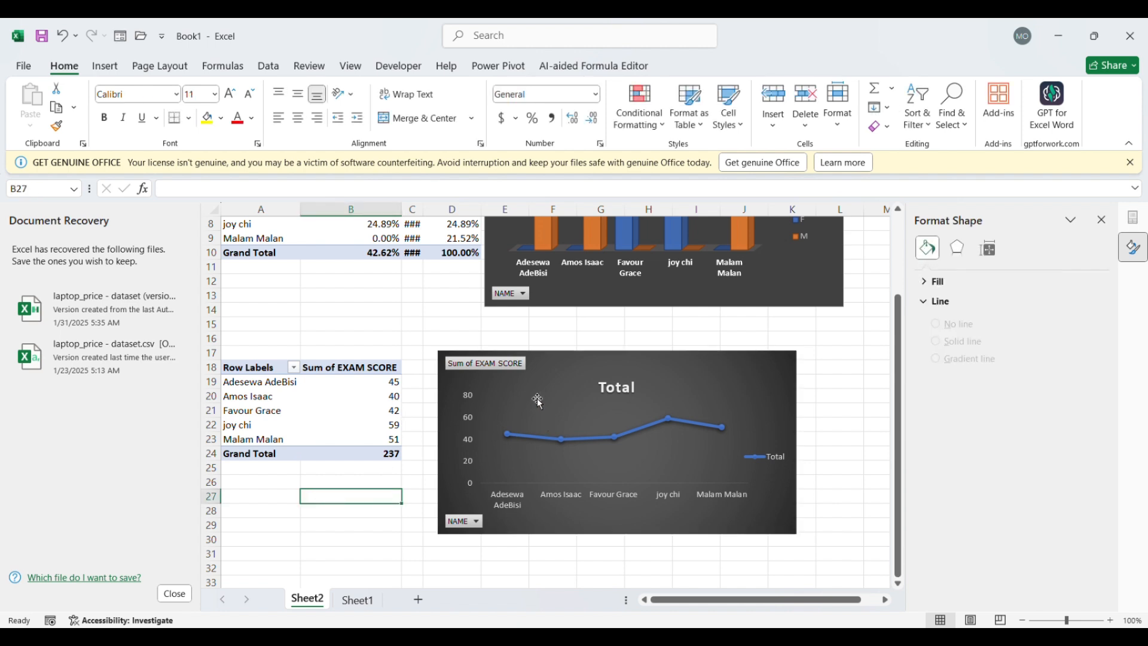
{"action": "left_click_drag", "start_coordinate": [540, 403], "coordinate": [582, 357]}
{"action": "left_click", "coordinate": [446, 337]}
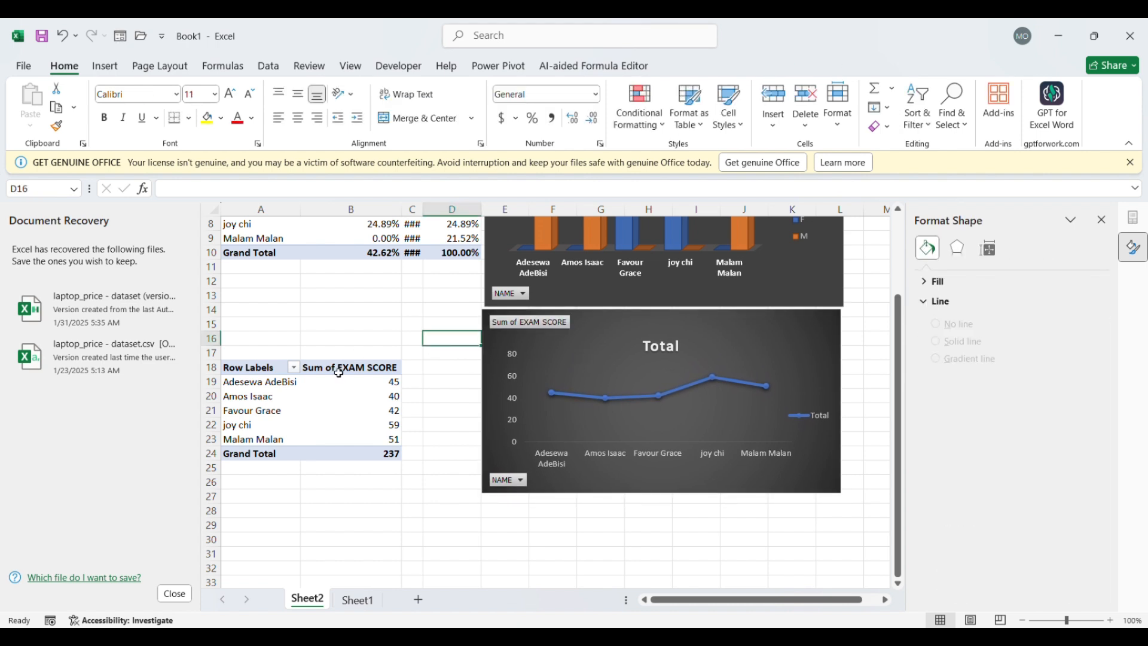
Apply blue gradient data bars to the exam score cells B18:B23 in the copied PivotTable
{"action": "left_click_drag", "start_coordinate": [339, 372], "coordinate": [360, 444]}
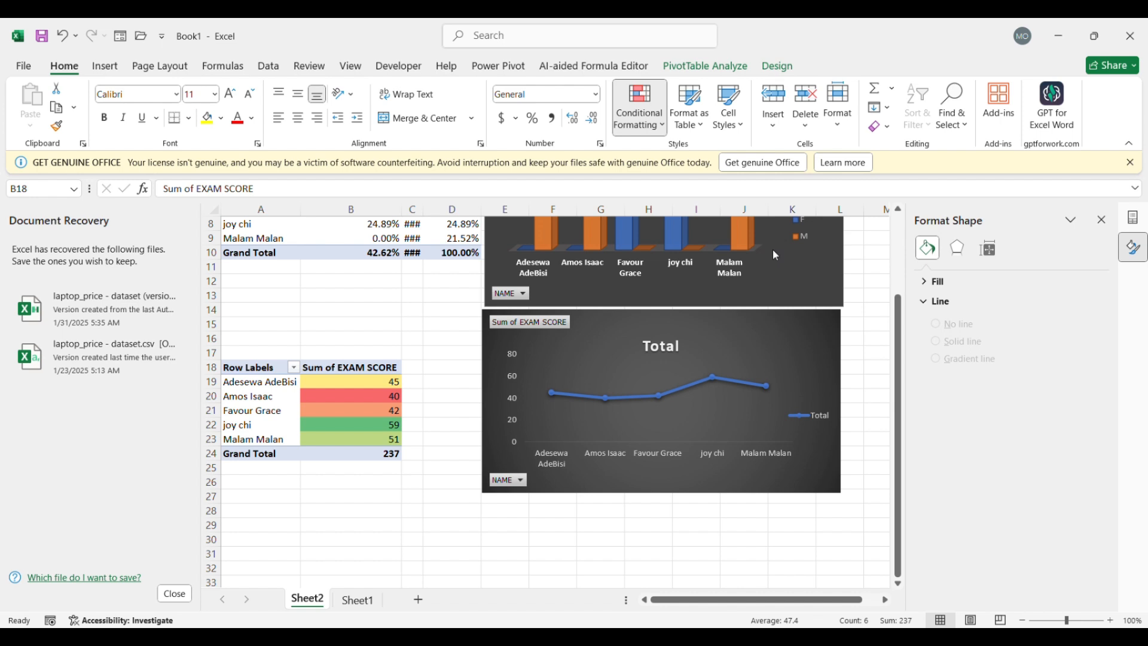
{"action": "left_click", "coordinate": [696, 306]}
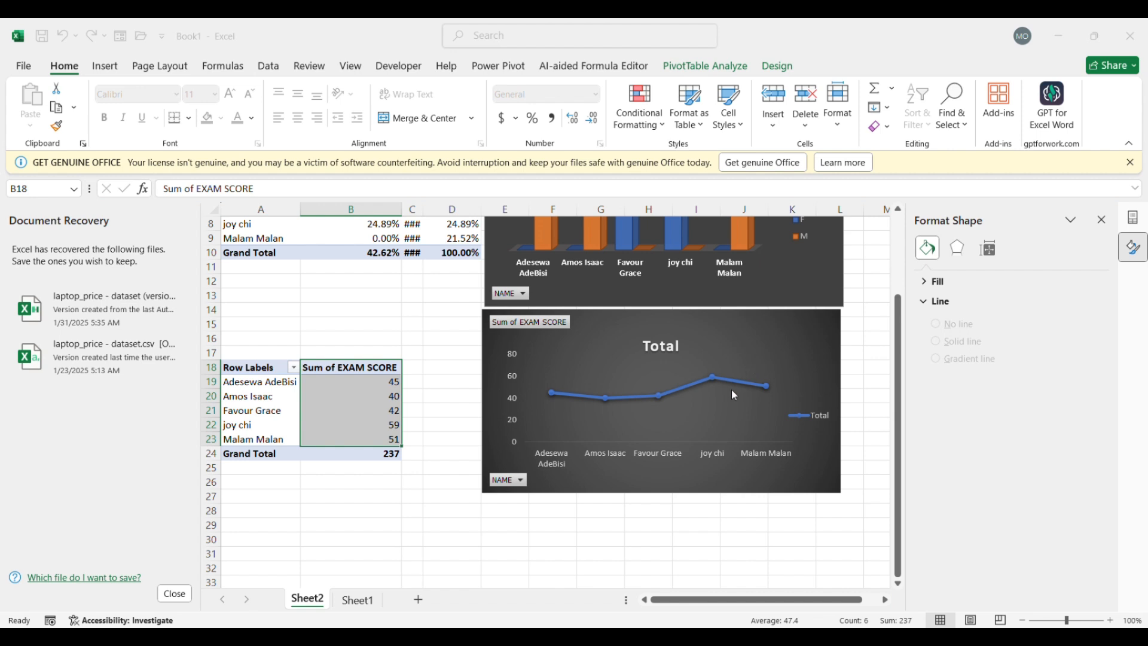
{"action": "left_click", "coordinate": [919, 179]}
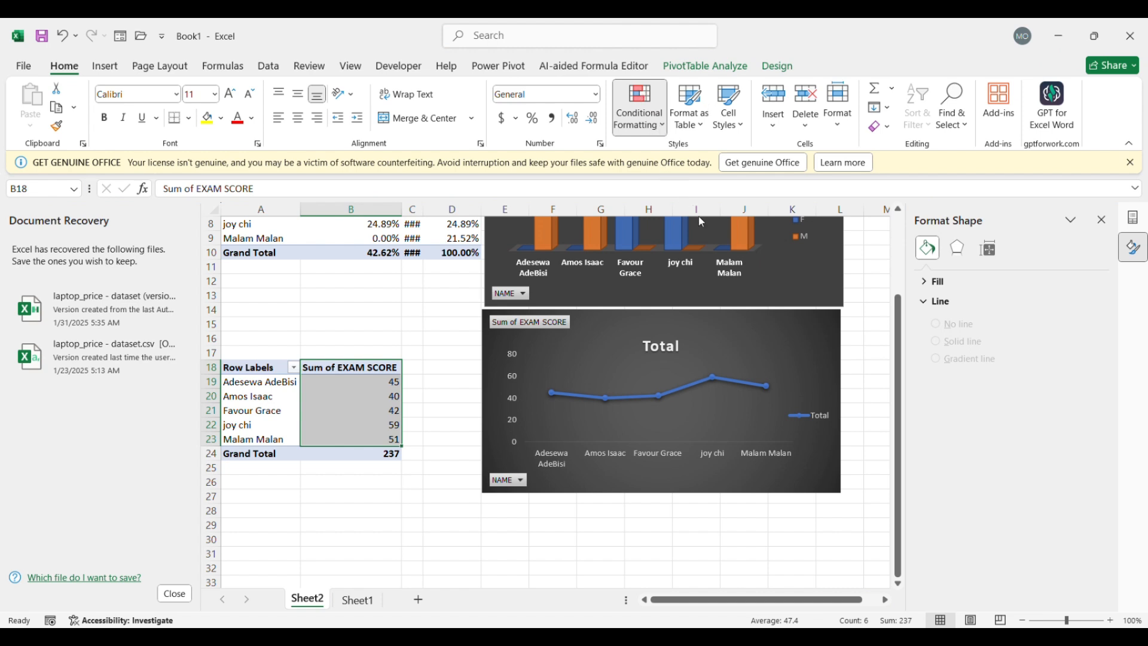
{"action": "left_click", "coordinate": [768, 240]}
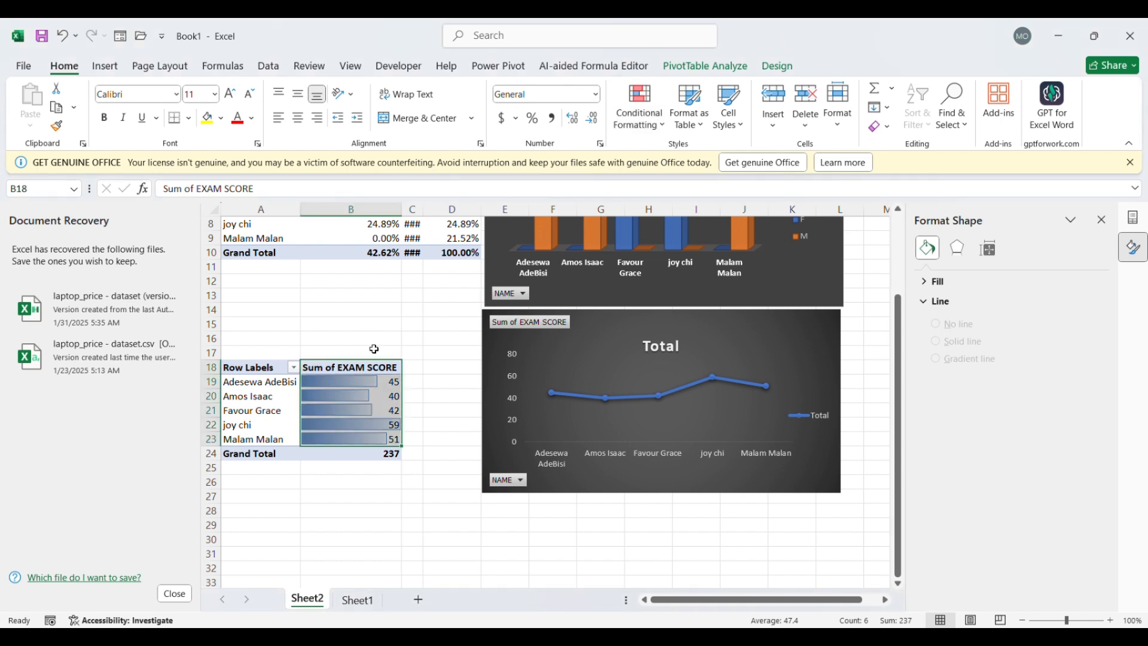
{"action": "left_click", "coordinate": [388, 313]}
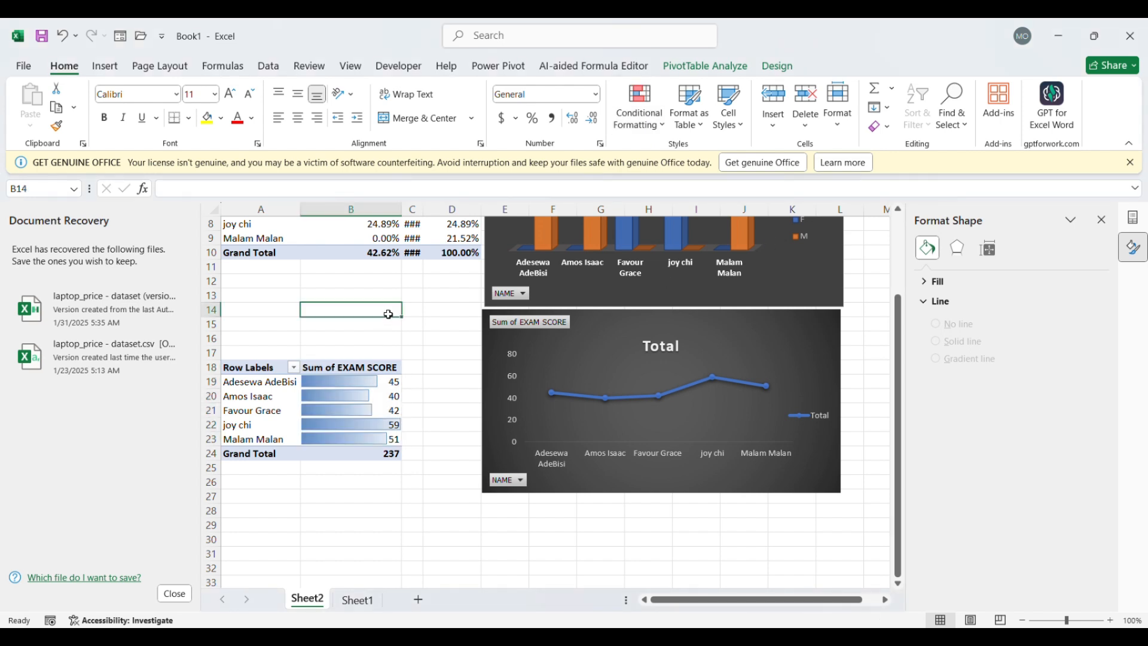
{"action": "left_click", "coordinate": [327, 370]}
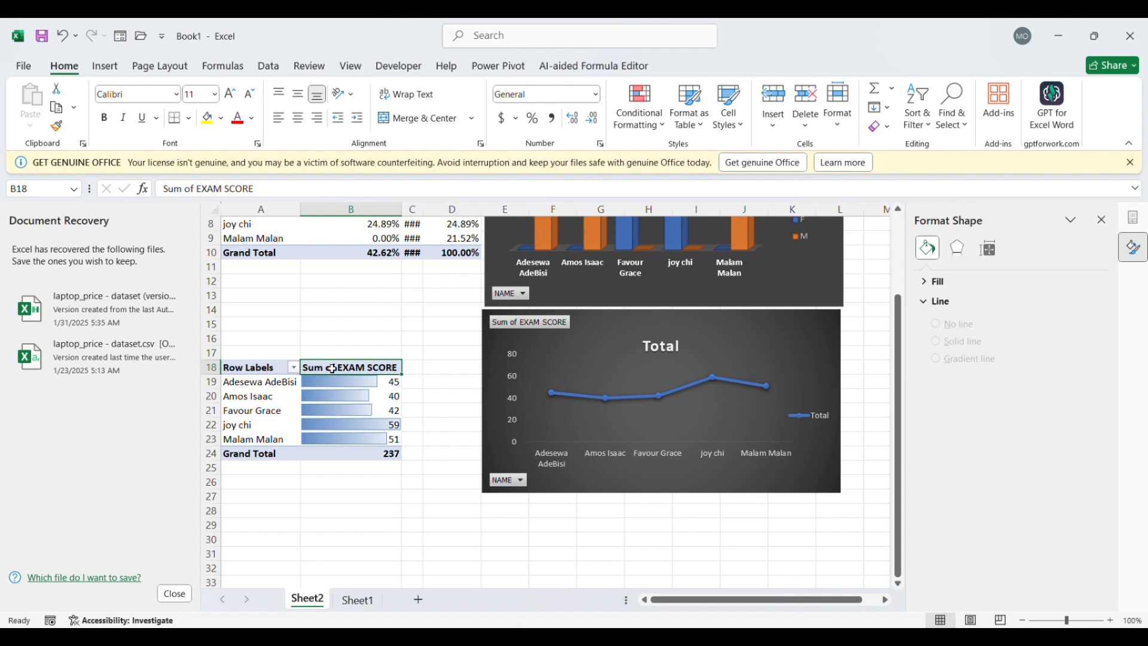
{"action": "left_click", "coordinate": [286, 372]}
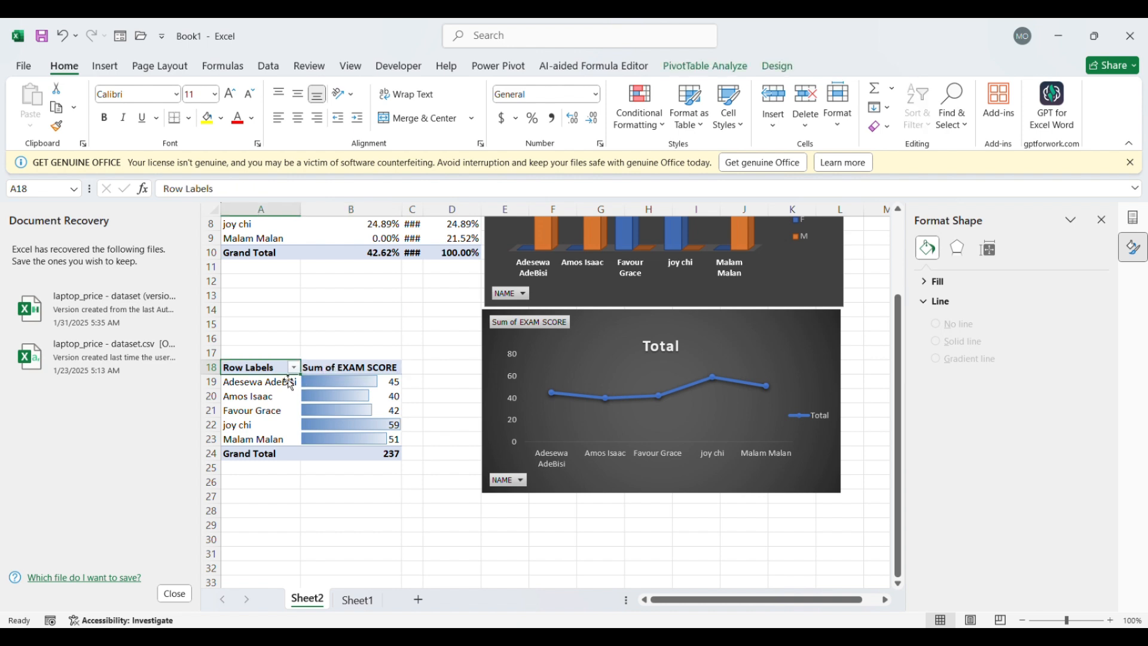
{"action": "mouse_move", "coordinate": [283, 374]}
{"action": "left_mouse_down"}
{"action": "mouse_move", "coordinate": [295, 351]}
{"action": "mouse_move", "coordinate": [297, 369]}
{"action": "left_mouse_up"}
{"action": "left_click", "coordinate": [372, 308]}
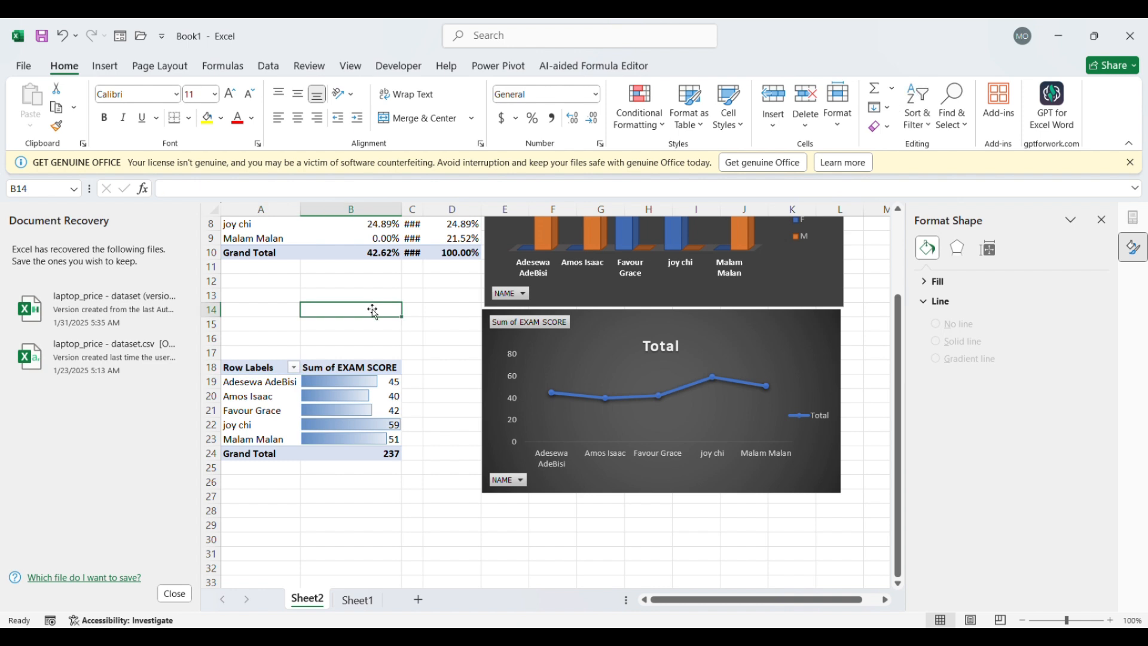
{"action": "scroll", "coordinate": [372, 308], "scroll_direction": "up", "scroll_amount": 3}
{"action": "left_click", "coordinate": [377, 262]}
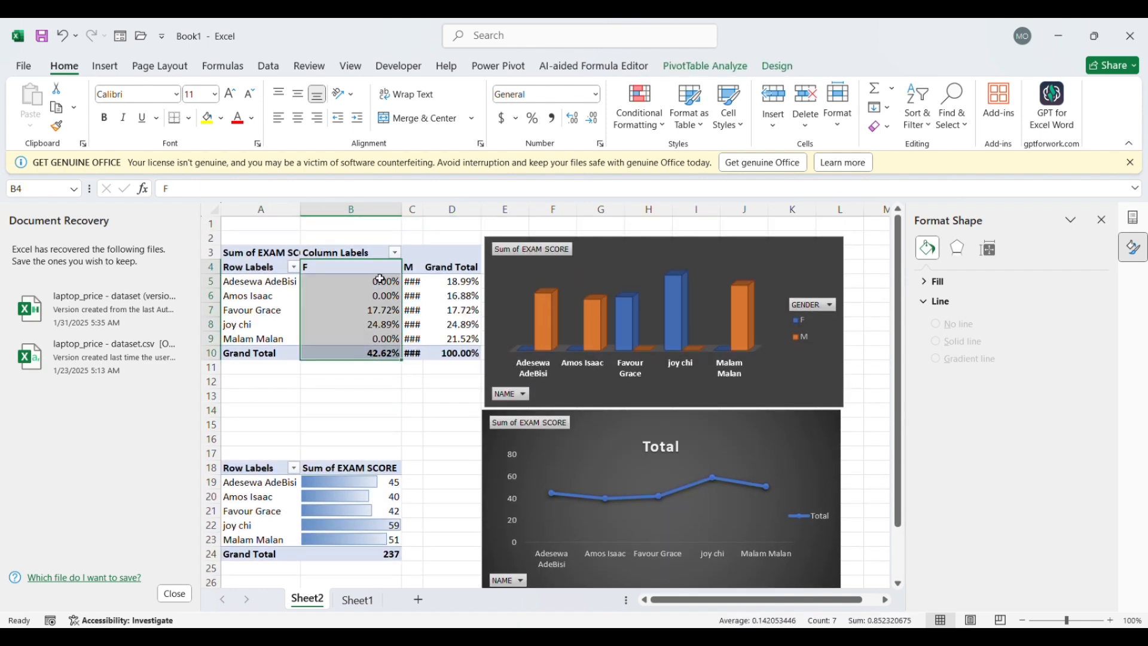
{"action": "left_click", "coordinate": [443, 413]}
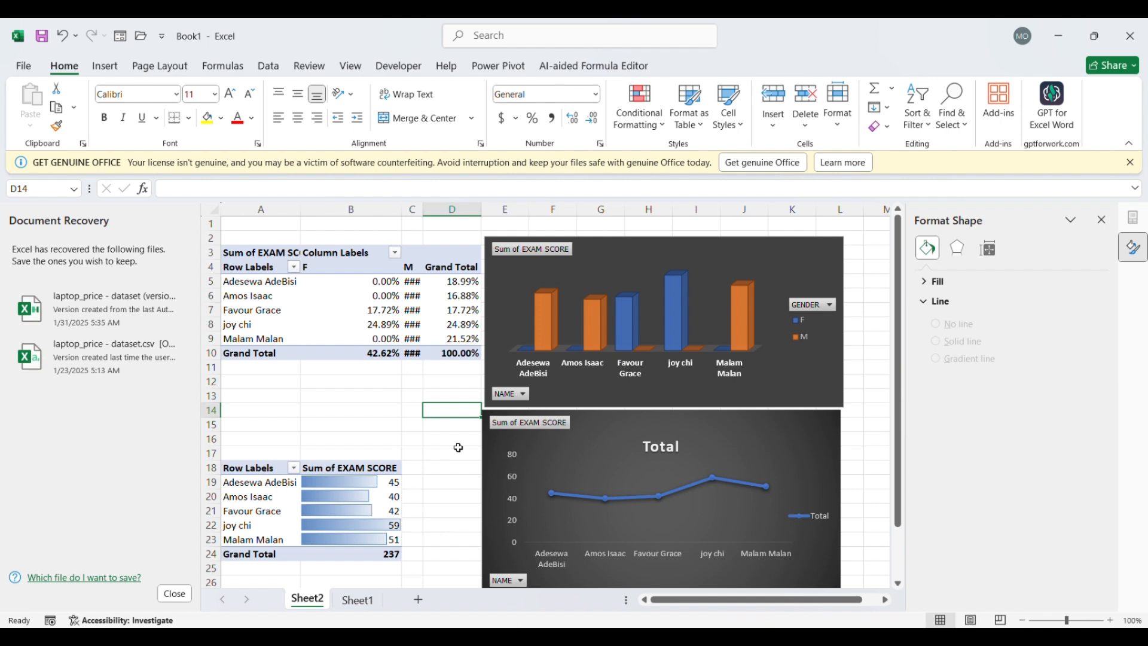
{"action": "scroll", "coordinate": [458, 446], "scroll_direction": "down", "scroll_amount": 2}
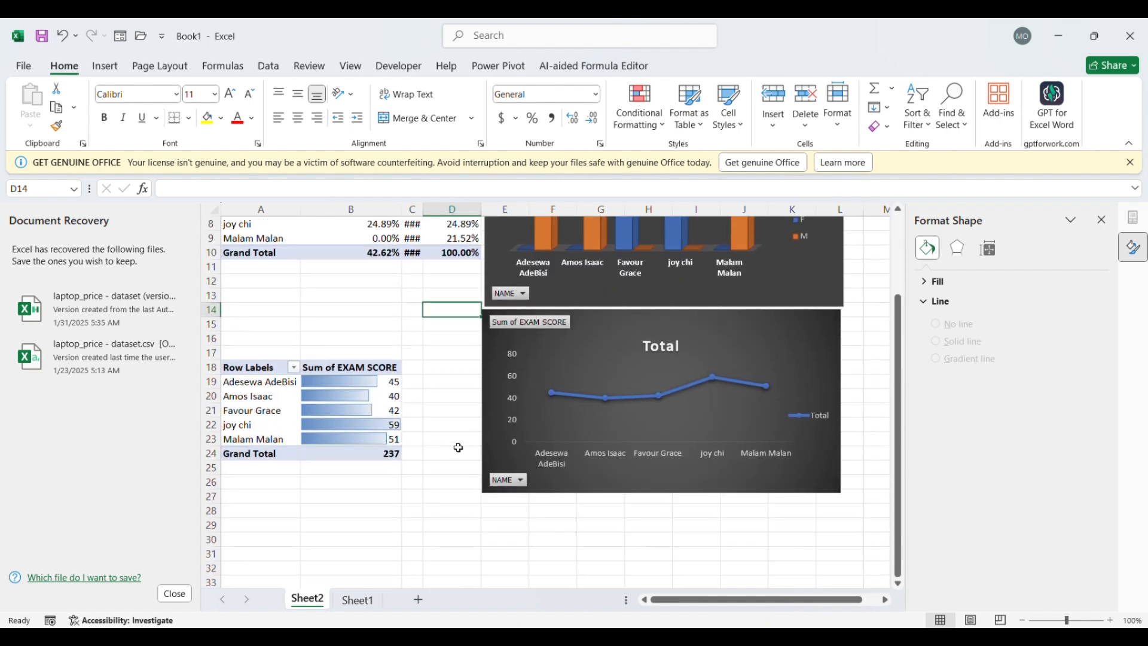
{"action": "left_click", "coordinate": [108, 70]}
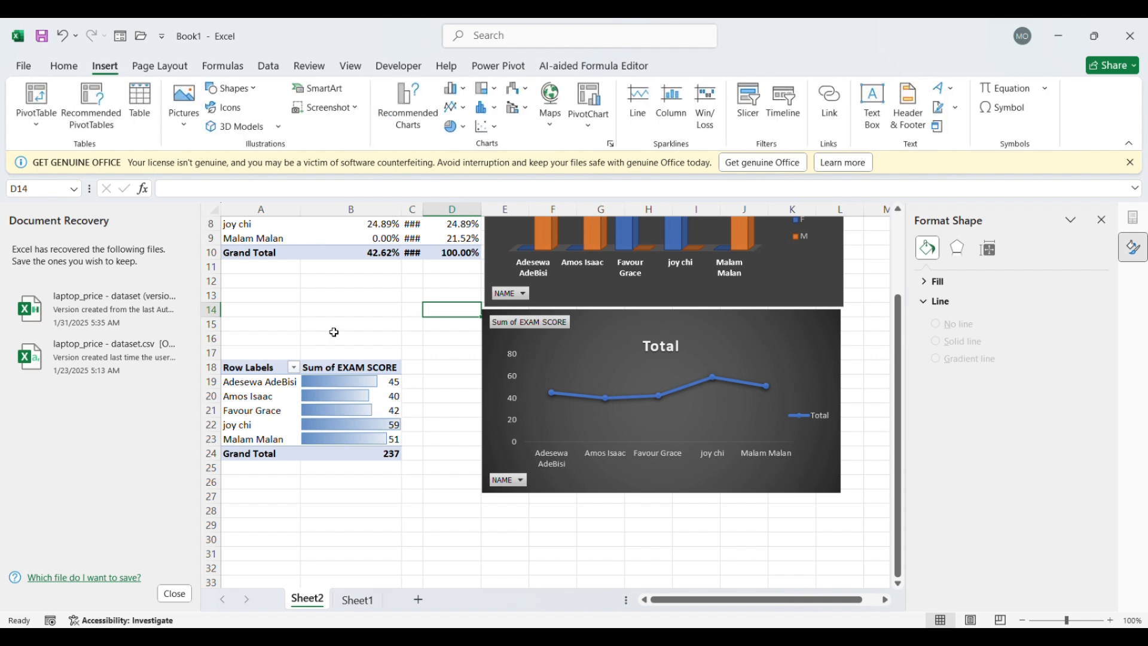
{"action": "scroll", "coordinate": [333, 332], "scroll_direction": "up", "scroll_amount": 2}
{"action": "left_click", "coordinate": [356, 271]}
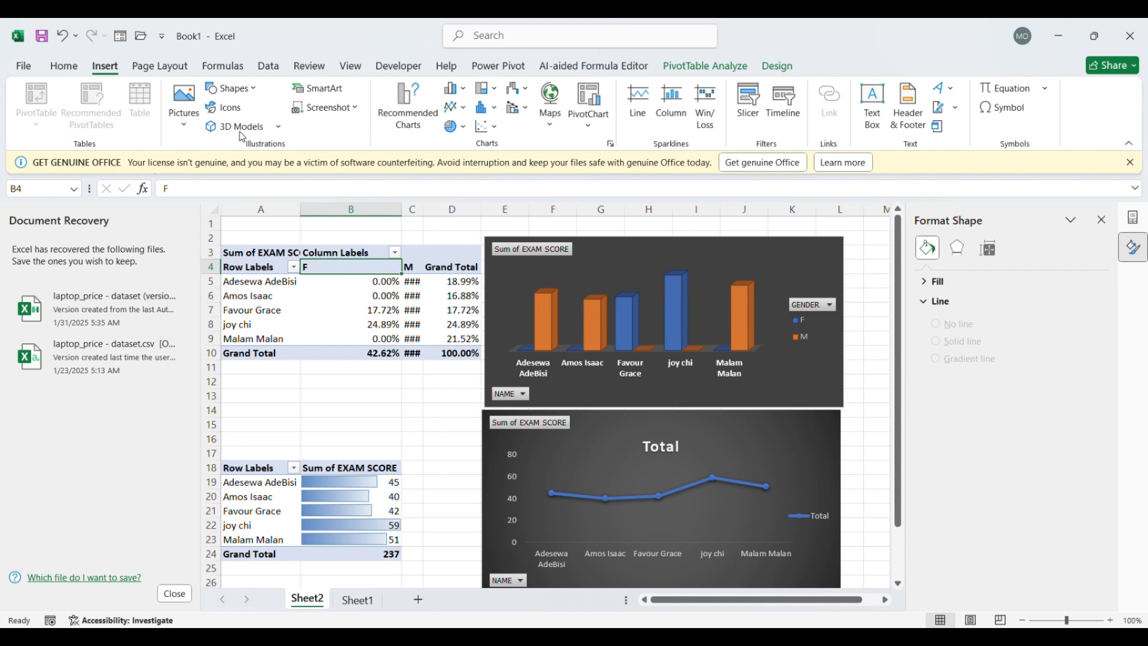
{"action": "left_click", "coordinate": [265, 71]}
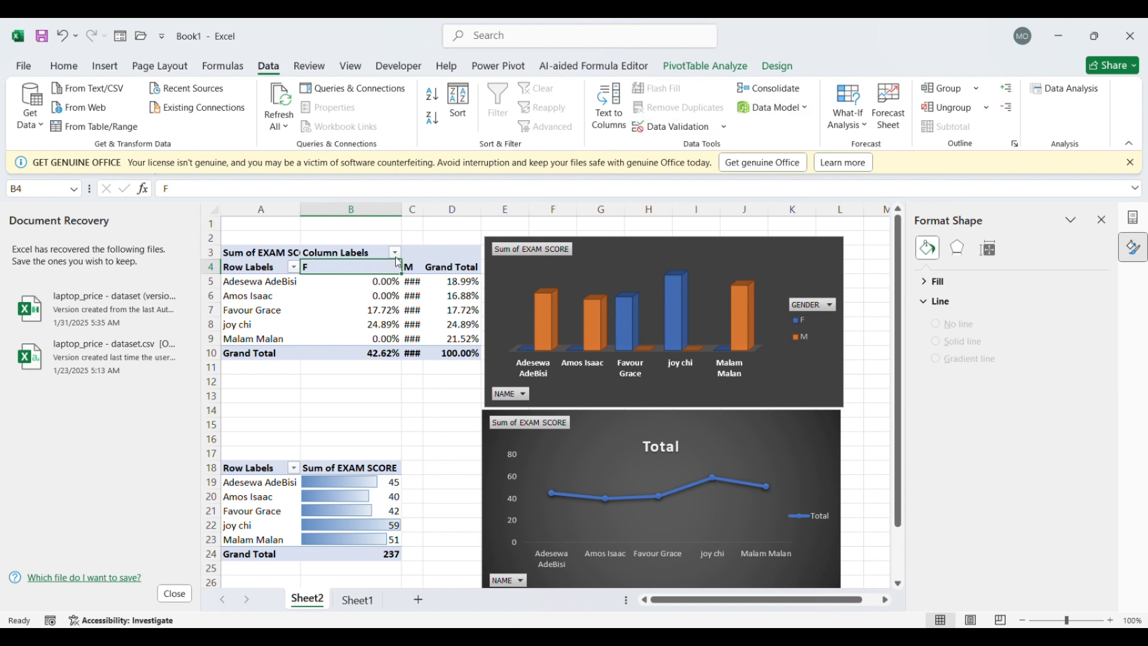
{"action": "left_click", "coordinate": [306, 67]}
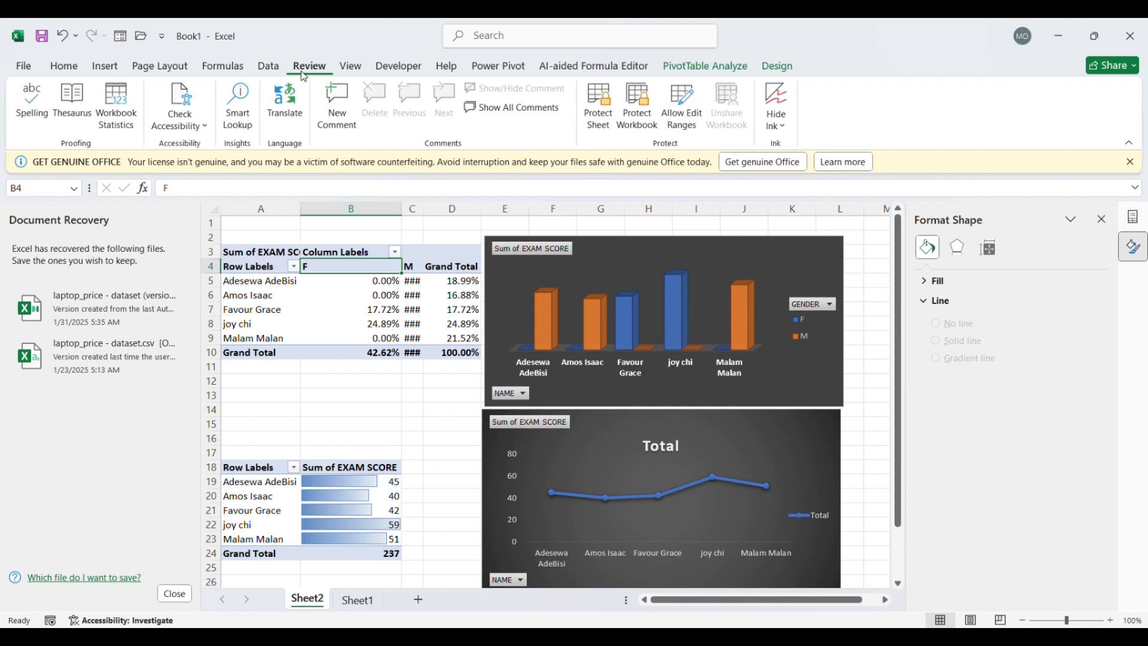
{"action": "left_click", "coordinate": [350, 67]}
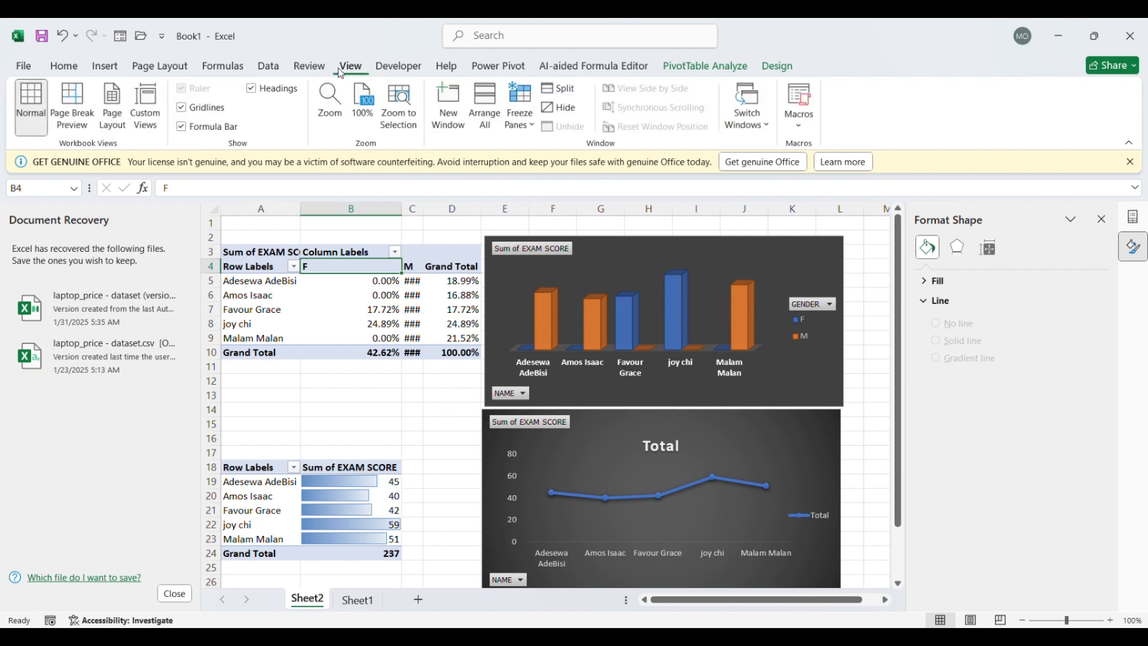
{"action": "left_click", "coordinate": [108, 78]}
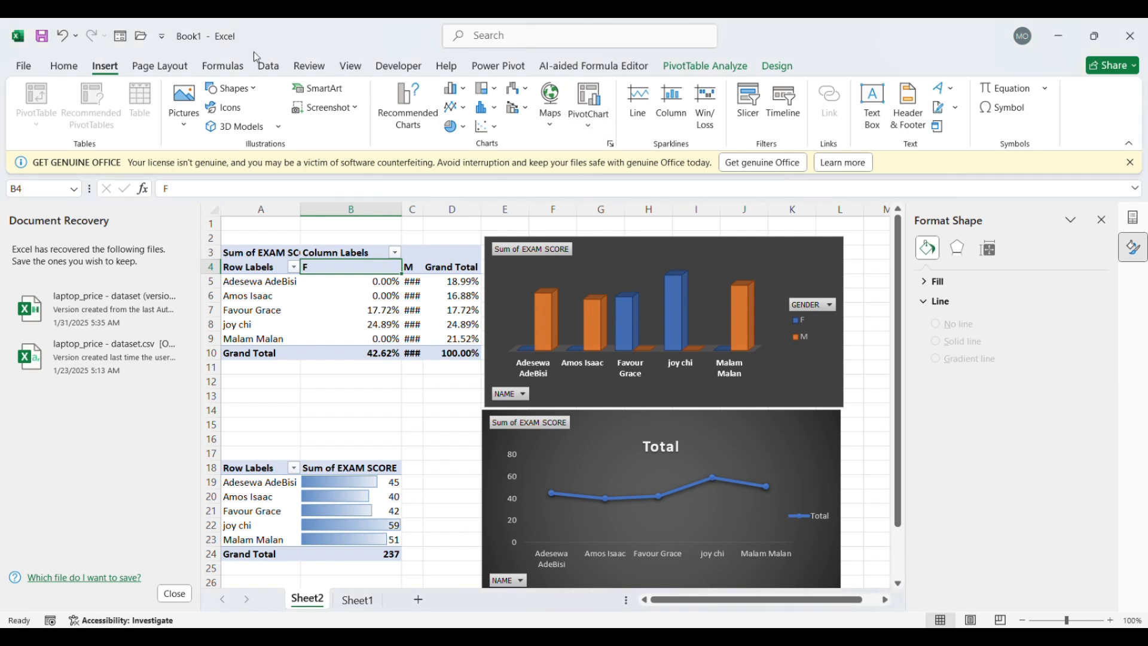
{"action": "left_click", "coordinate": [162, 67]}
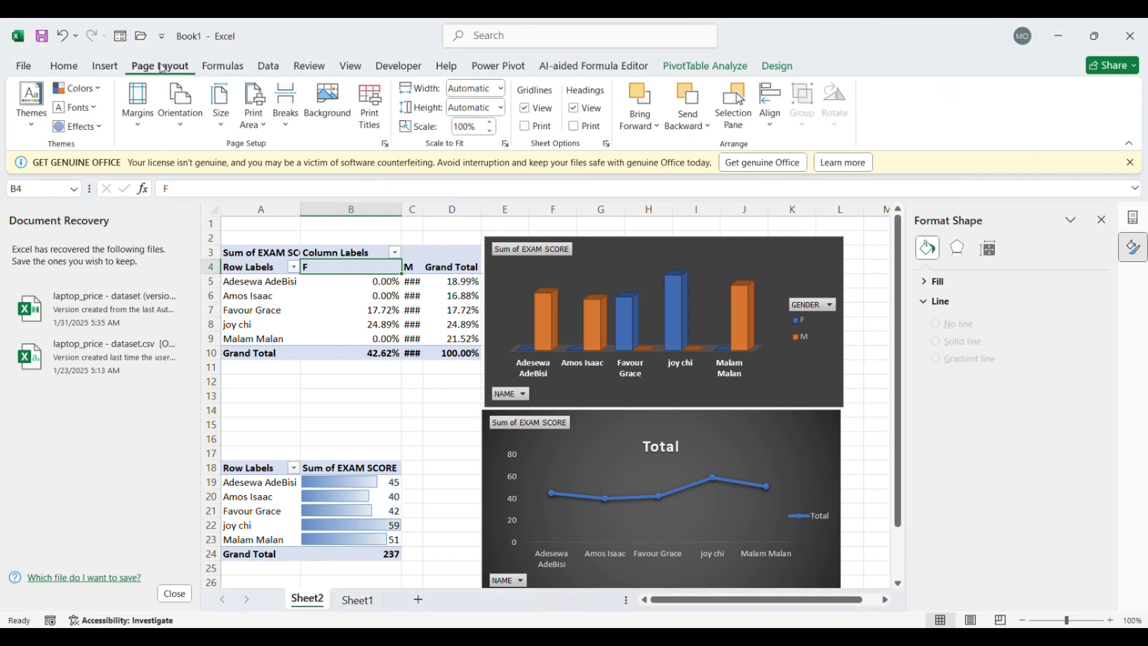
{"action": "left_click", "coordinate": [225, 67]}
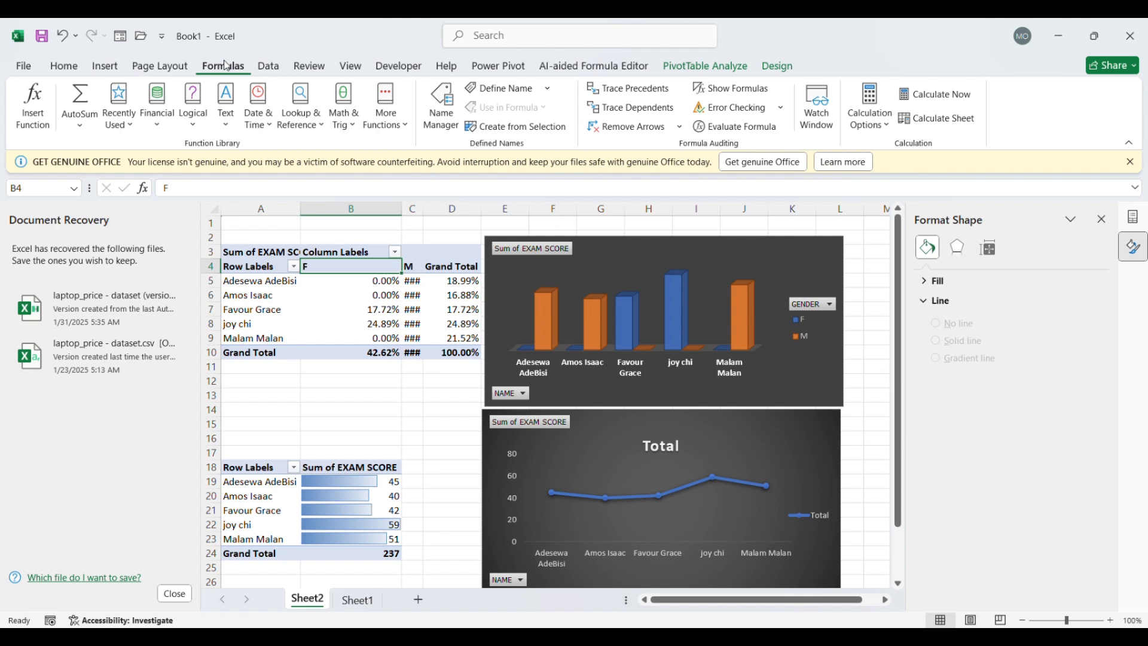
{"action": "left_click", "coordinate": [272, 67]}
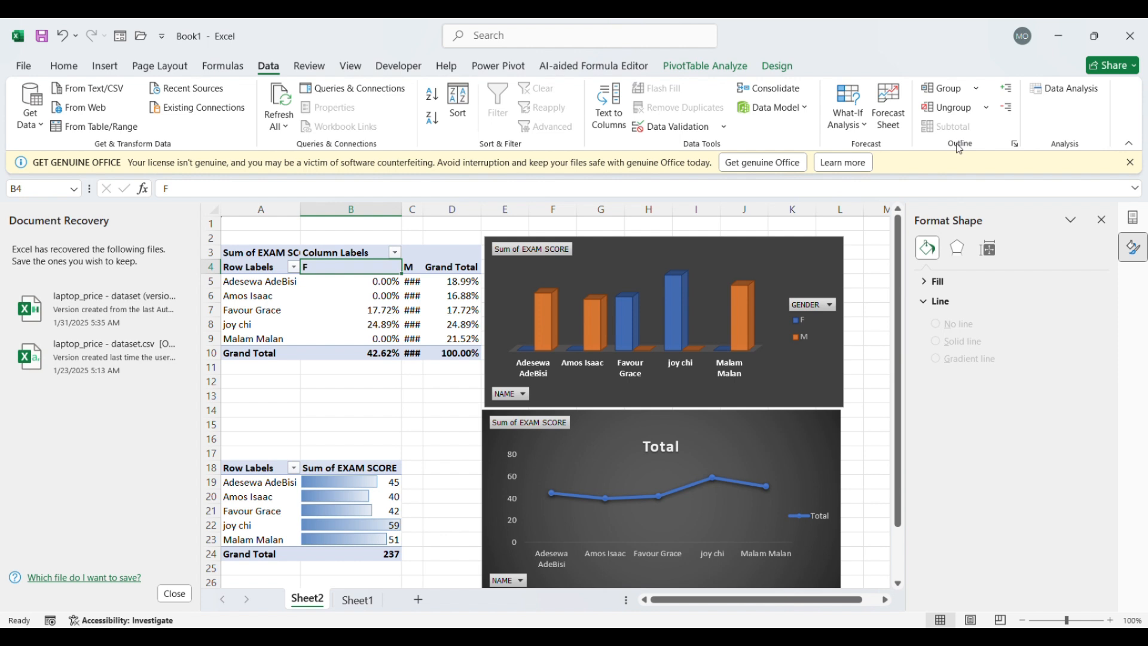
{"action": "left_click", "coordinate": [397, 67]}
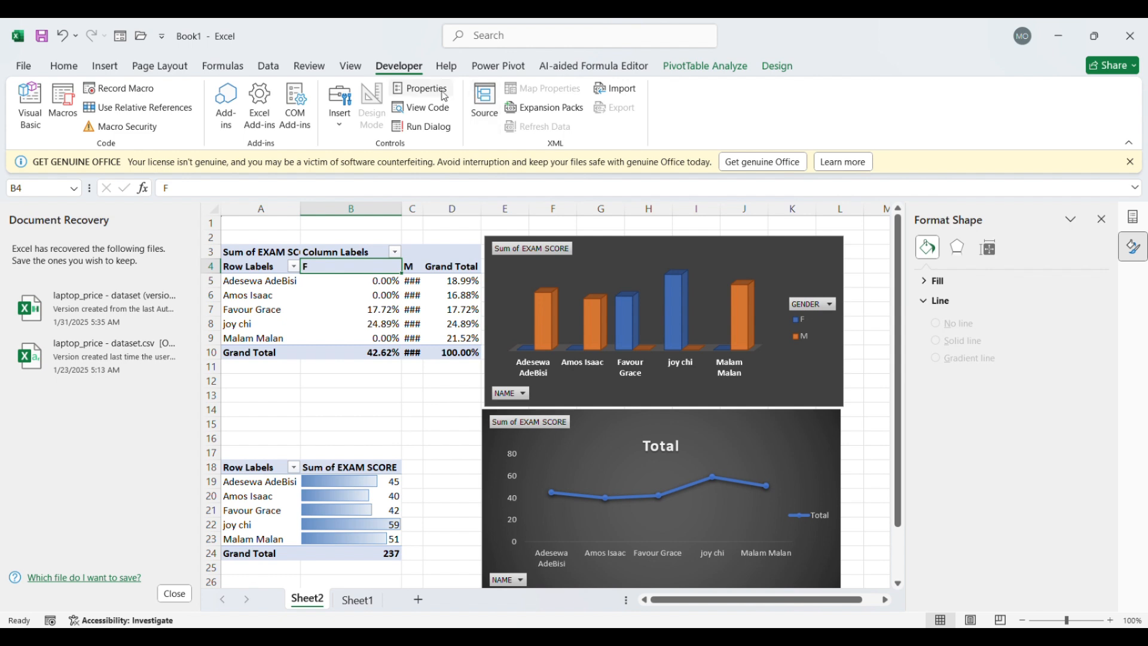
{"action": "left_click", "coordinate": [163, 67]}
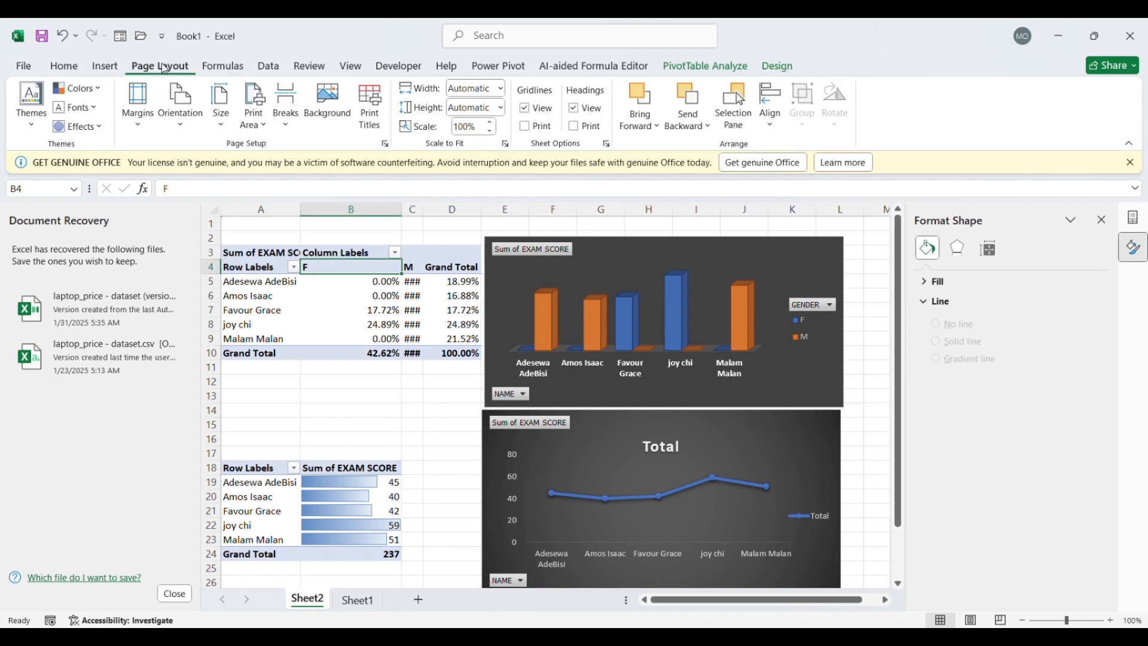
Insert a GENDER slicer for the 3-D column PivotChart and shorten it to about 1.05 inches high
{"action": "left_click", "coordinate": [103, 75]}
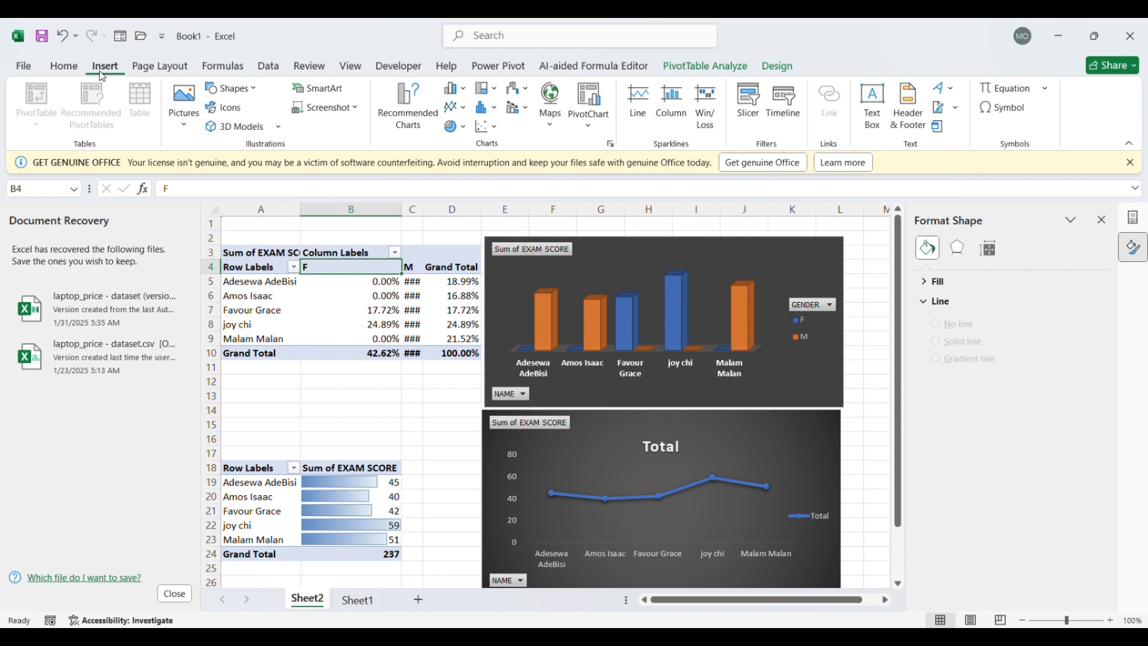
{"action": "left_click", "coordinate": [643, 260]}
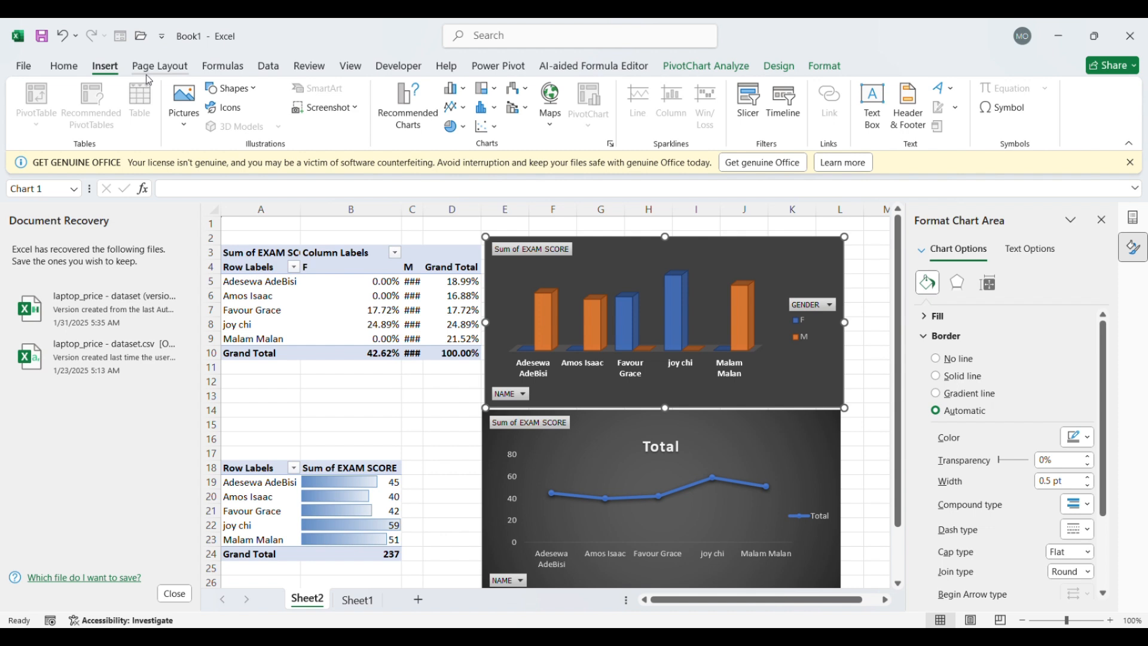
{"action": "left_click", "coordinate": [752, 111]}
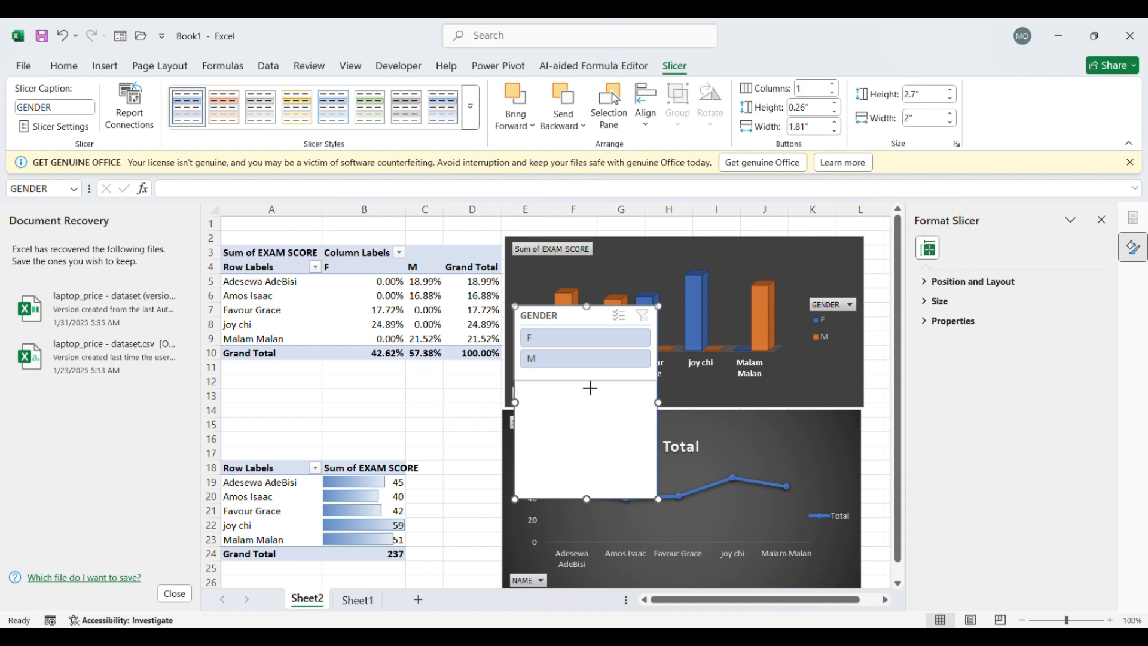
{"action": "left_click_drag", "start_coordinate": [590, 388], "coordinate": [590, 384]}
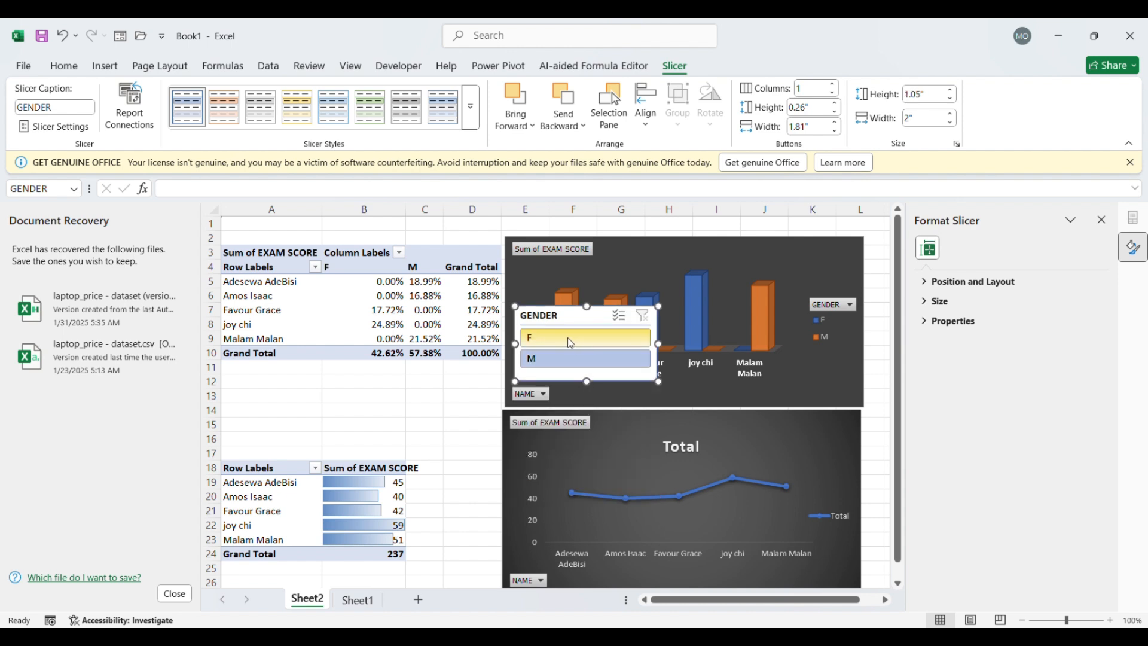
Check the GENDER slicer's report connections and move the slicer onto the upper-right corner of the column PivotChart
{"action": "left_click", "coordinate": [133, 129]}
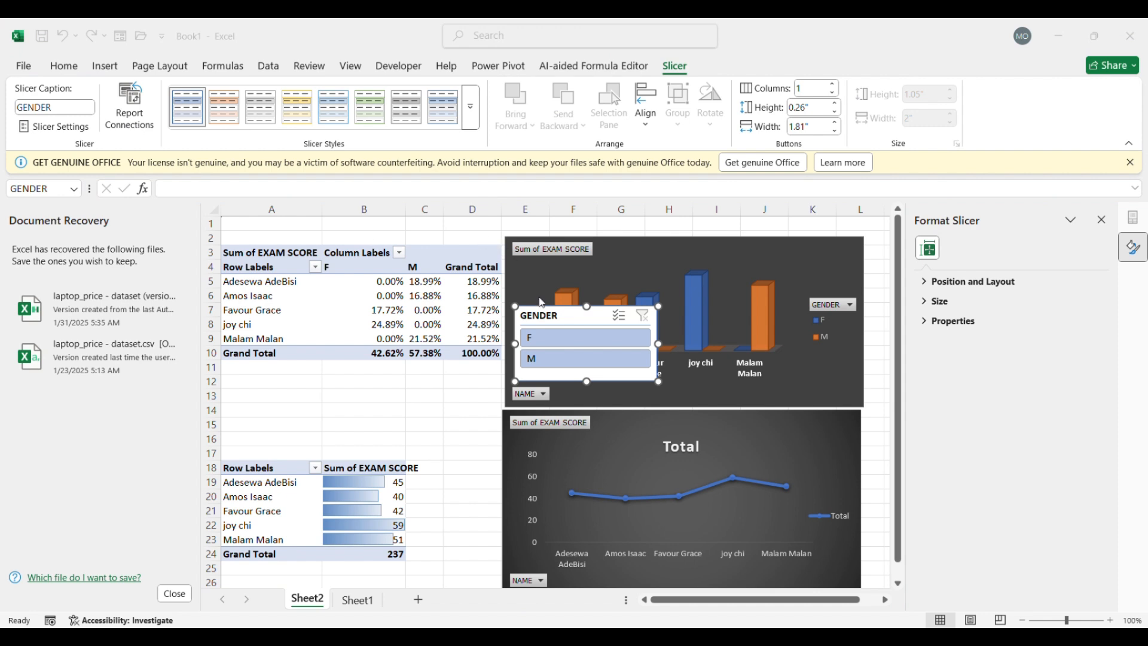
{"action": "left_click", "coordinate": [823, 388]}
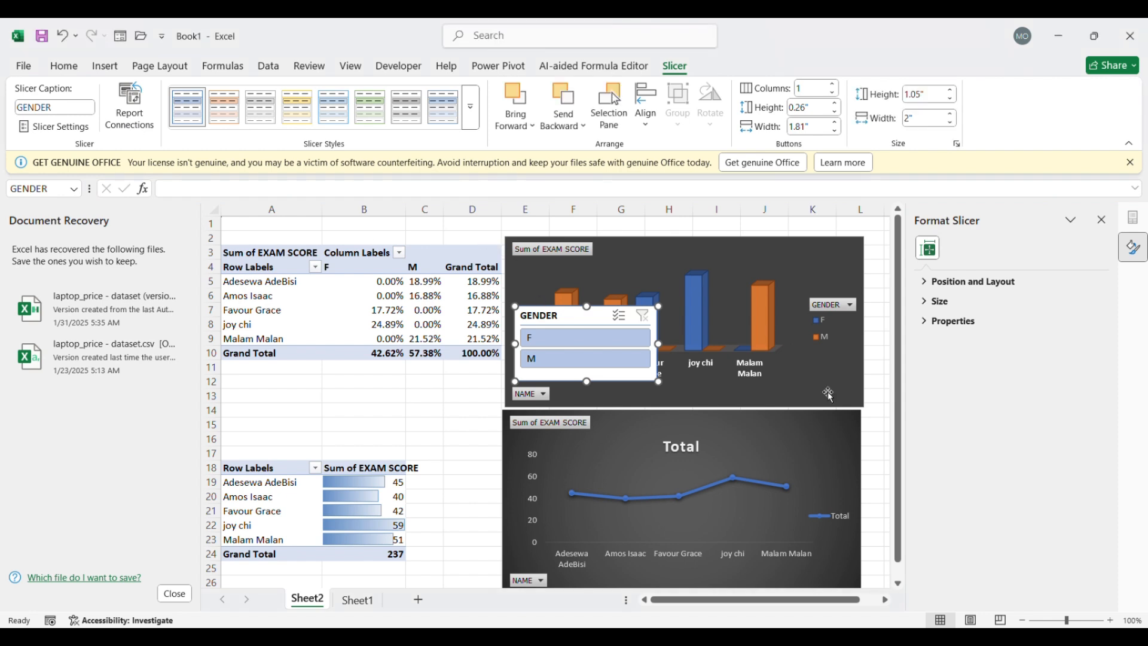
{"action": "left_click_drag", "start_coordinate": [572, 329], "coordinate": [802, 239]}
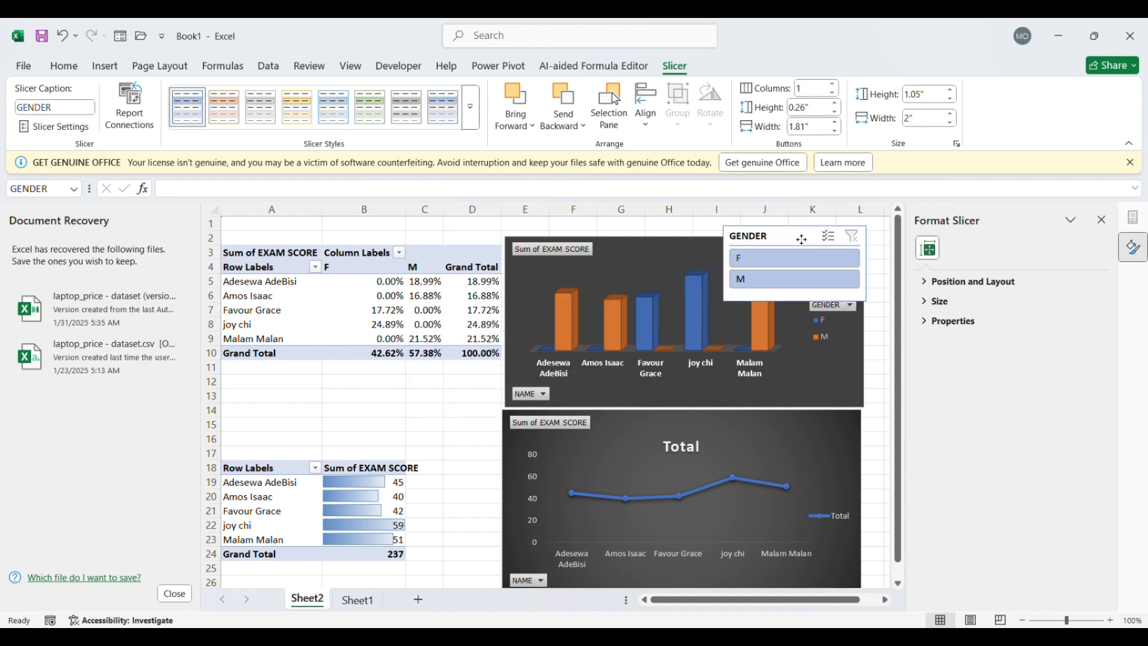
Extend the column PivotChart's upper edge to row 1, and raise the GENDER slicer's upper and lower edges to fit
{"action": "left_click", "coordinate": [692, 254]}
{"action": "left_click_drag", "start_coordinate": [687, 239], "coordinate": [691, 226]}
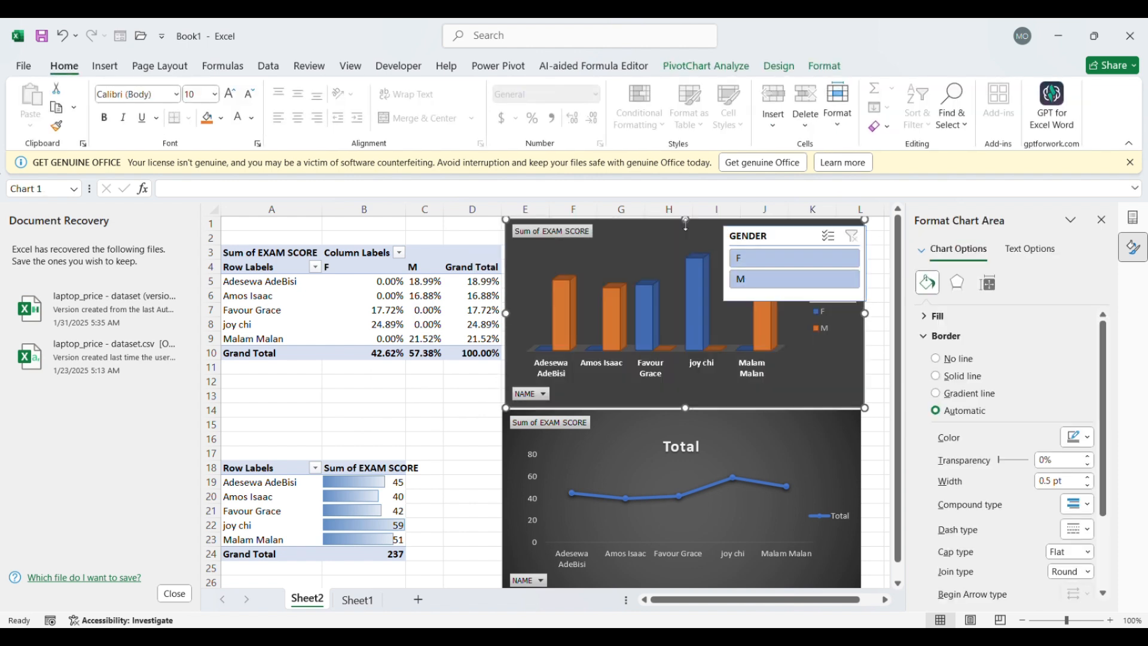
{"action": "left_click", "coordinate": [803, 238]}
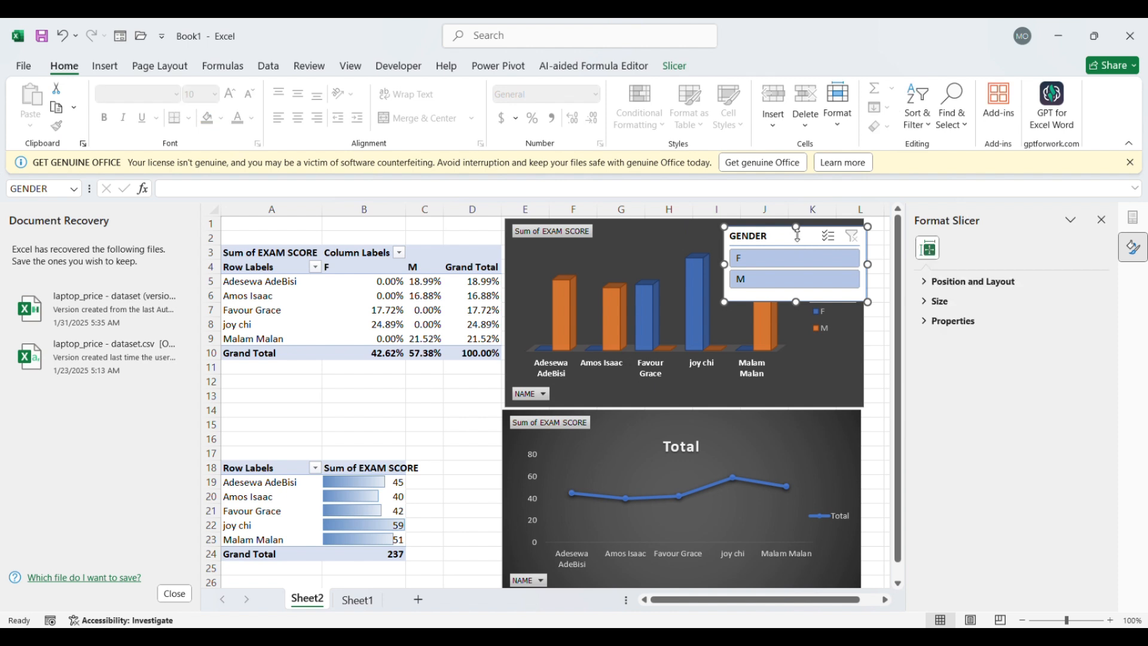
{"action": "left_click_drag", "start_coordinate": [804, 235], "coordinate": [804, 224]}
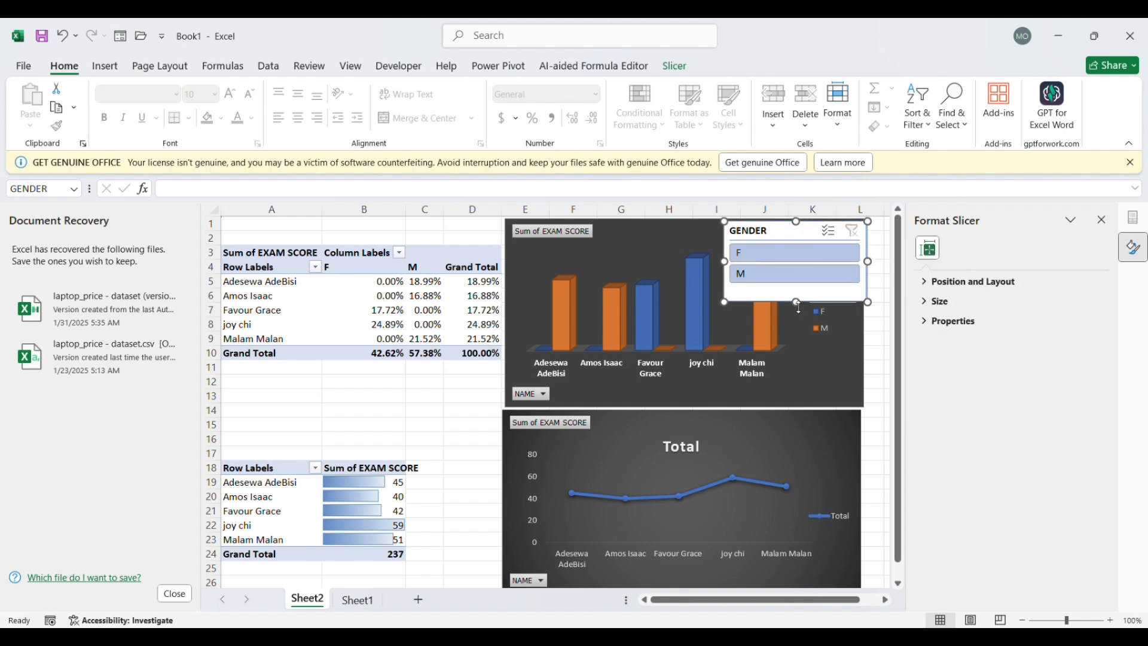
{"action": "left_click_drag", "start_coordinate": [797, 301], "coordinate": [798, 292]}
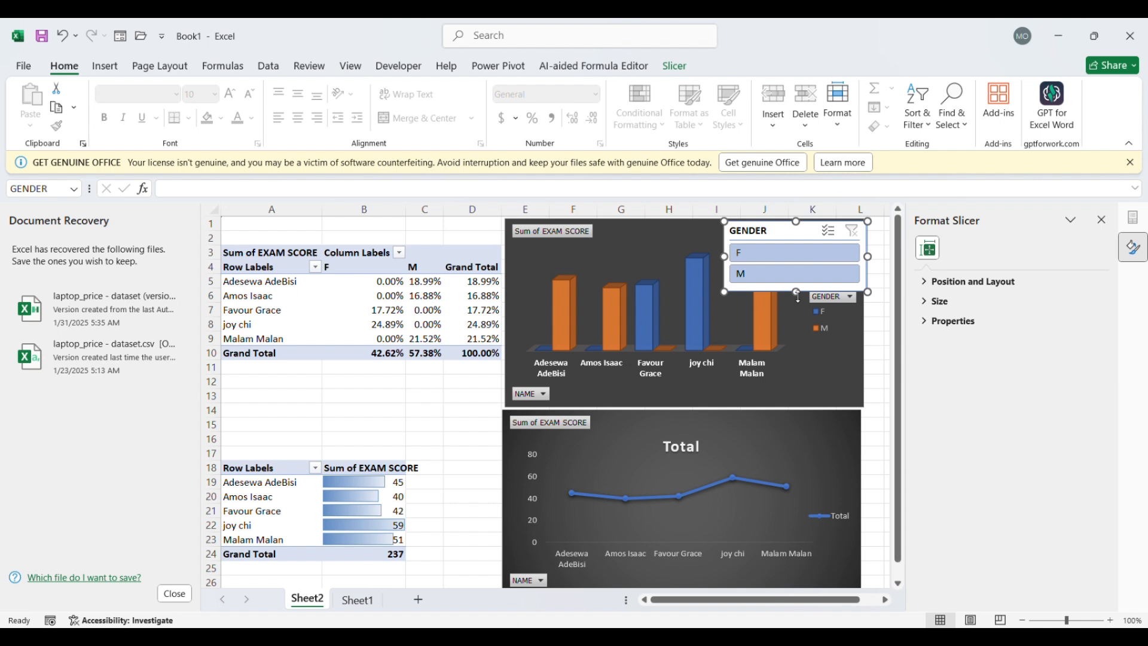
Filter the upper PivotTable and column chart to F with the GENDER slicer, and undo that filter
{"action": "left_click", "coordinate": [806, 257]}
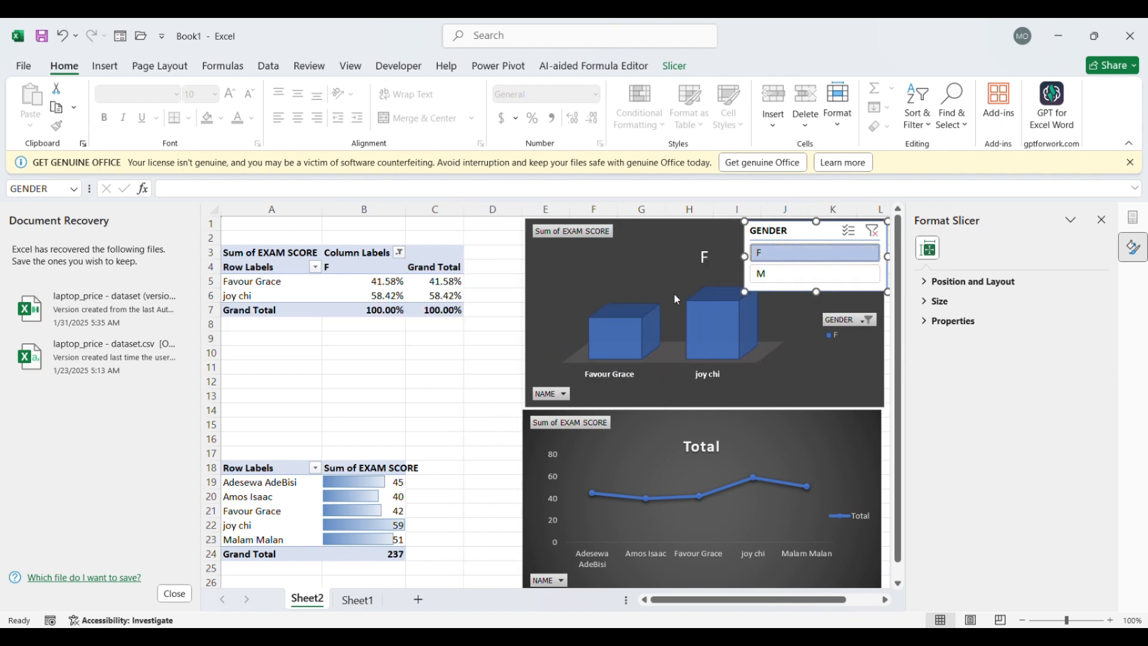
{"action": "key", "text": "ctrl+z"}
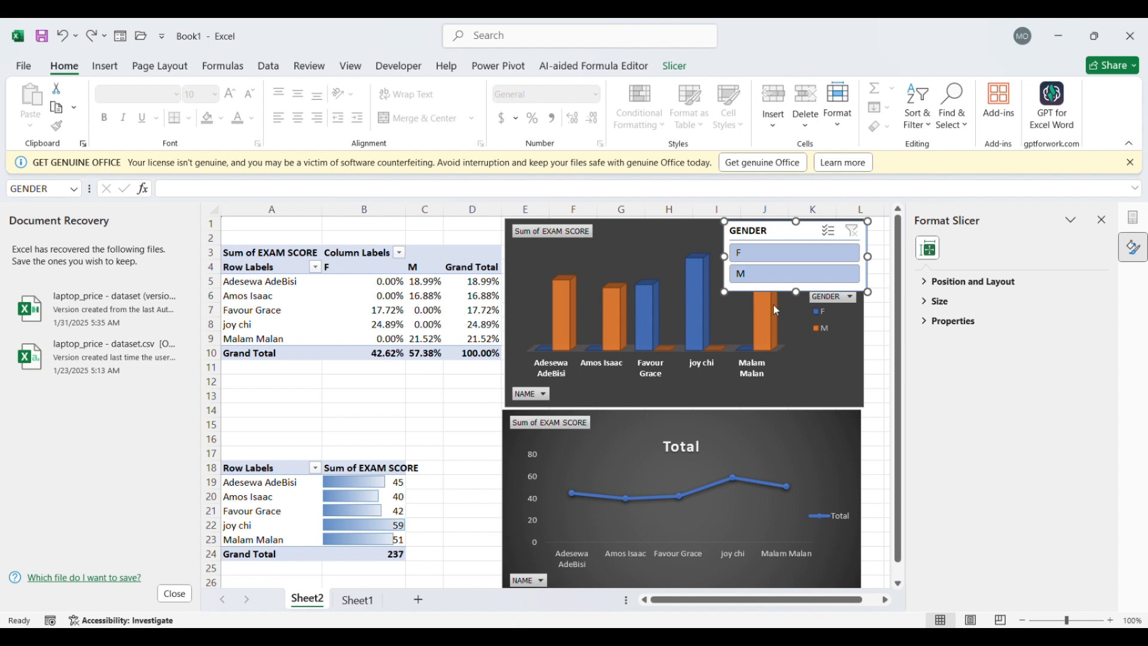
Narrow and slightly shorten the GENDER slicer, and fit it into the column PivotChart's upper-right corner above the legend
{"action": "left_click_drag", "start_coordinate": [870, 257], "coordinate": [819, 257]}
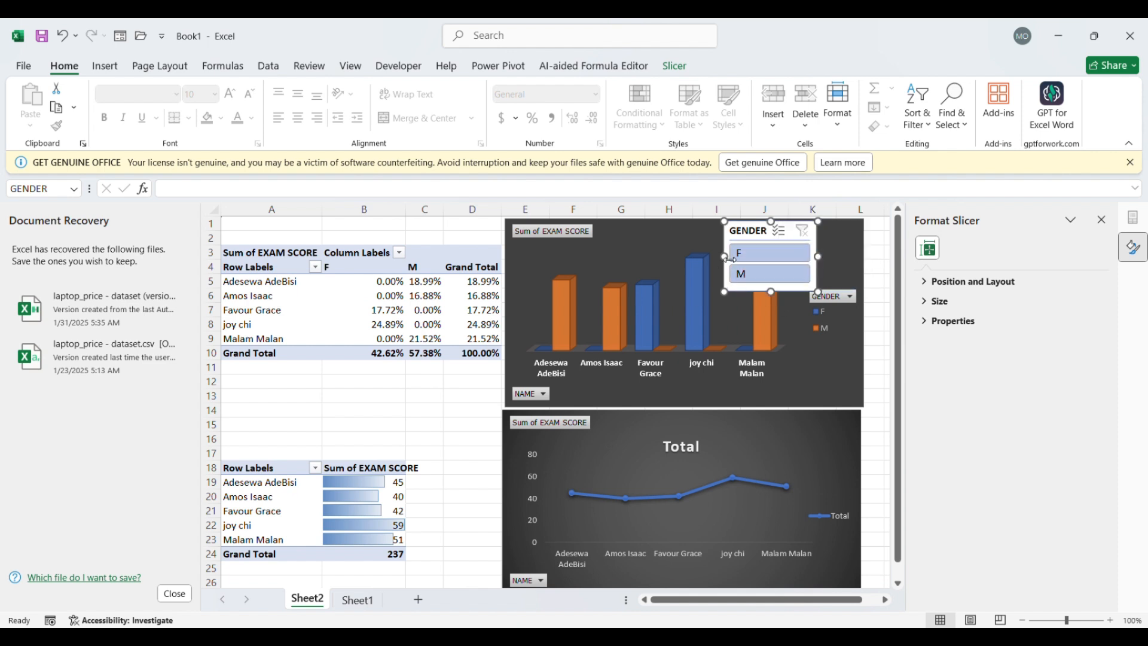
{"action": "left_click_drag", "start_coordinate": [725, 257], "coordinate": [749, 257]}
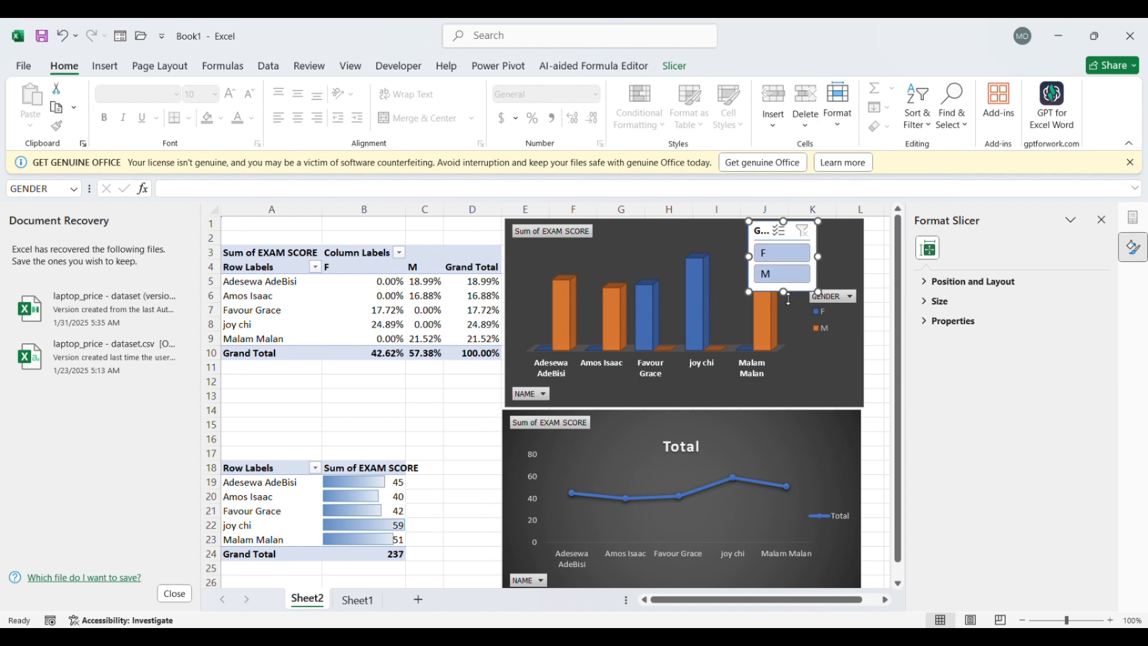
{"action": "left_click_drag", "start_coordinate": [788, 296], "coordinate": [787, 286]}
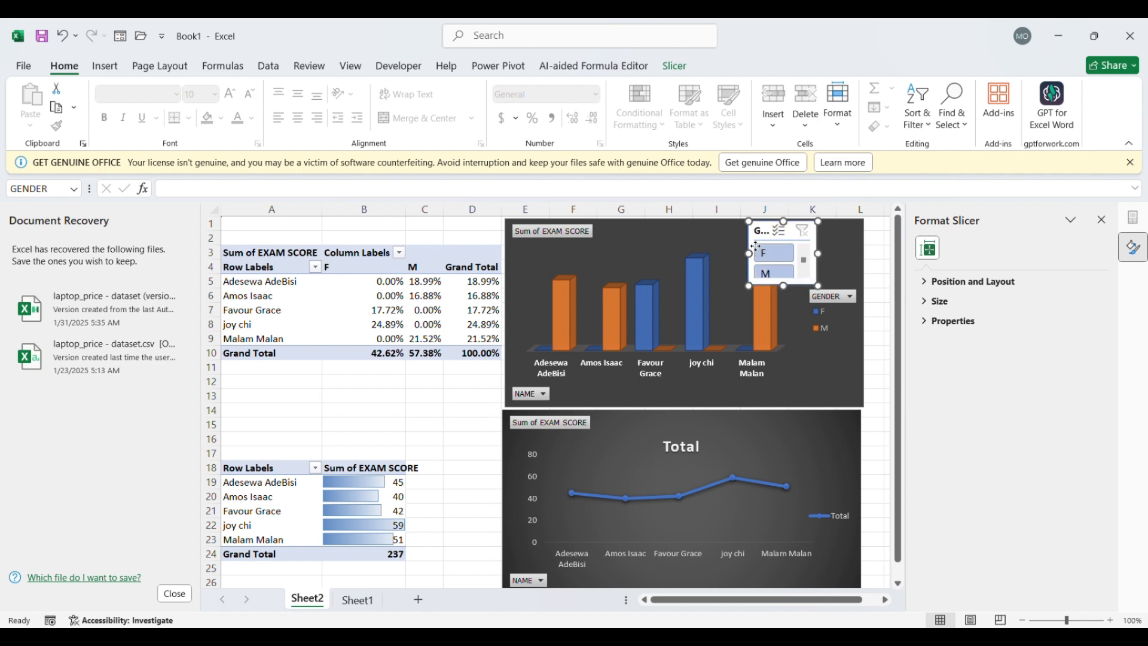
{"action": "left_click_drag", "start_coordinate": [756, 246], "coordinate": [803, 247]}
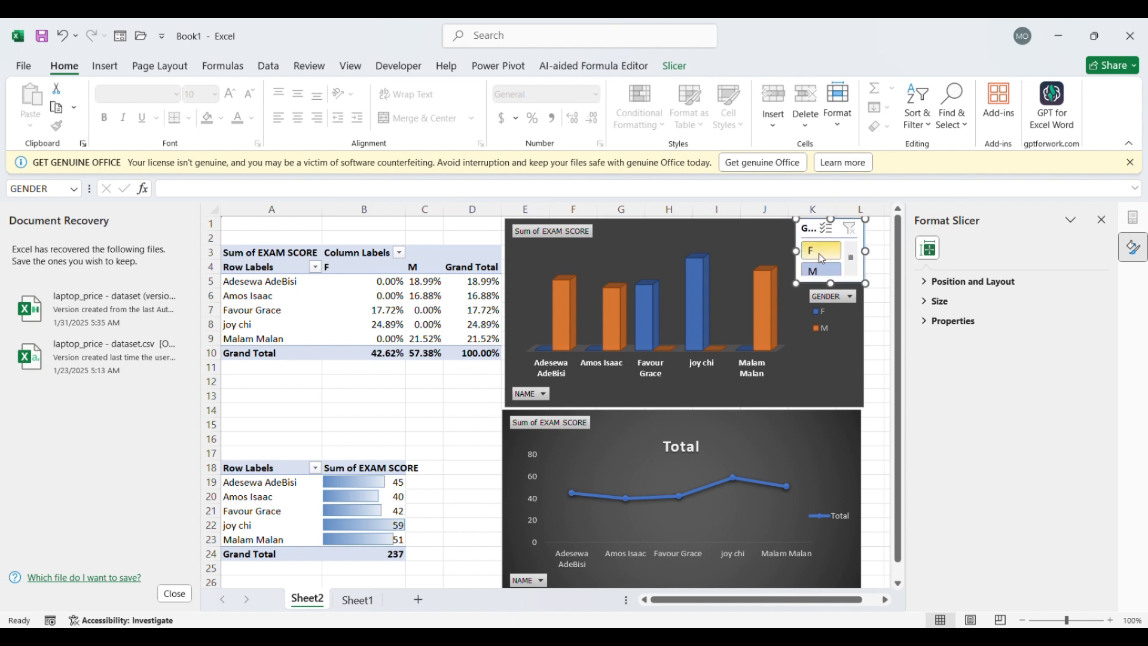
Switch the GENDER slicer repeatedly between F and M to compare the filtered PivotTable and column chart, finishing on M
{"action": "left_click", "coordinate": [823, 259]}
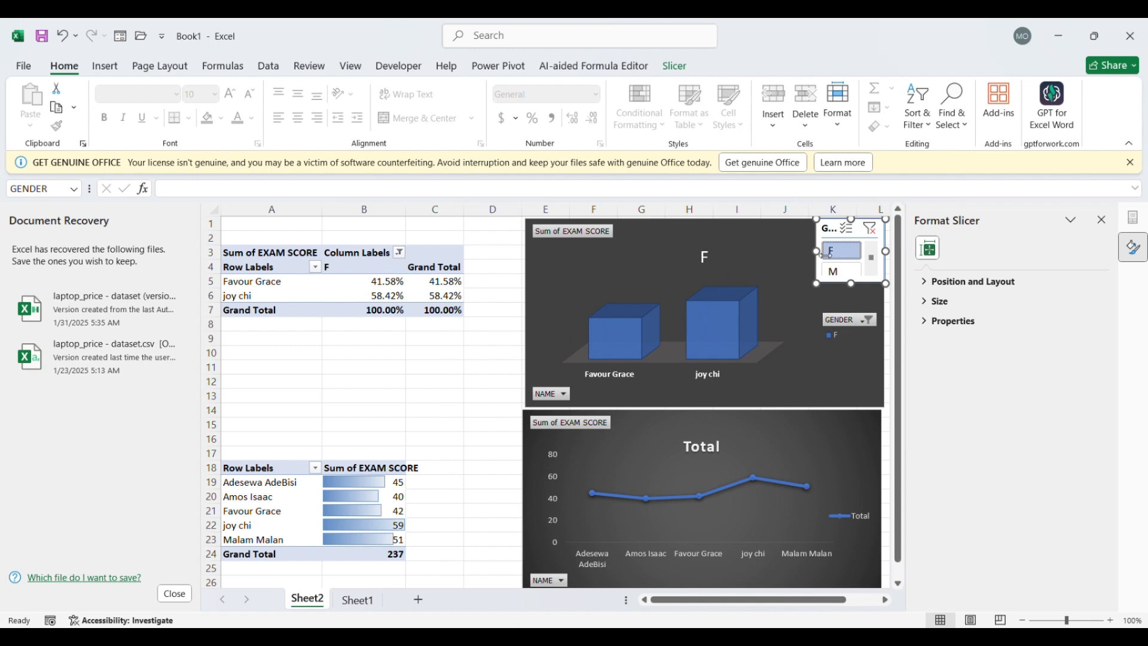
{"action": "left_click", "coordinate": [837, 266]}
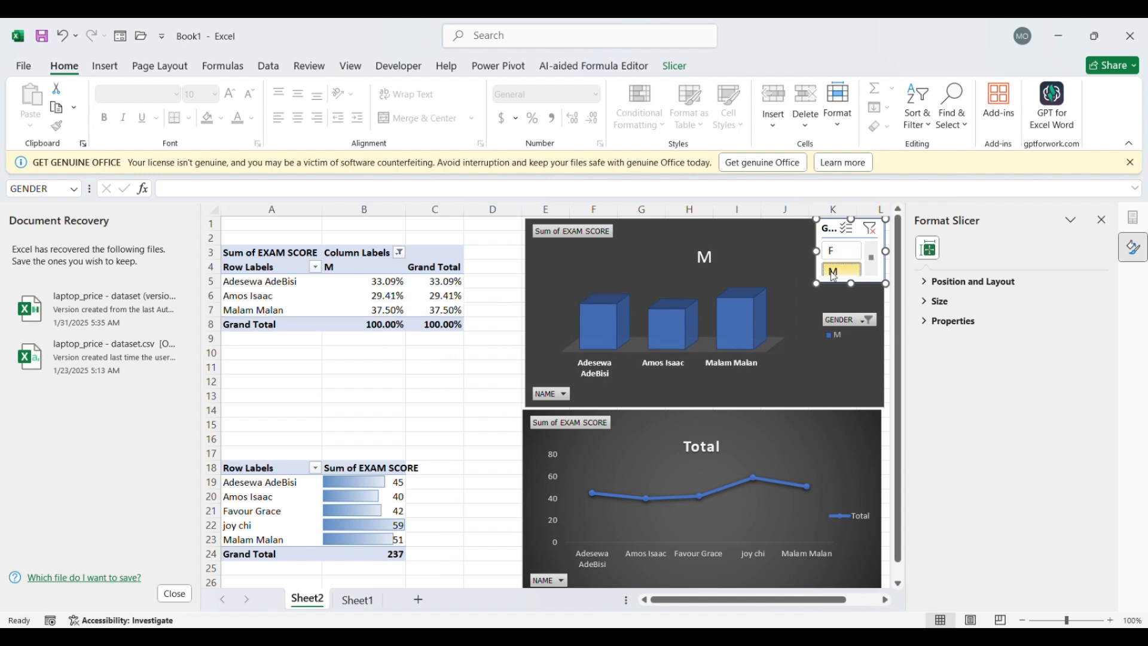
{"action": "left_click", "coordinate": [839, 253]}
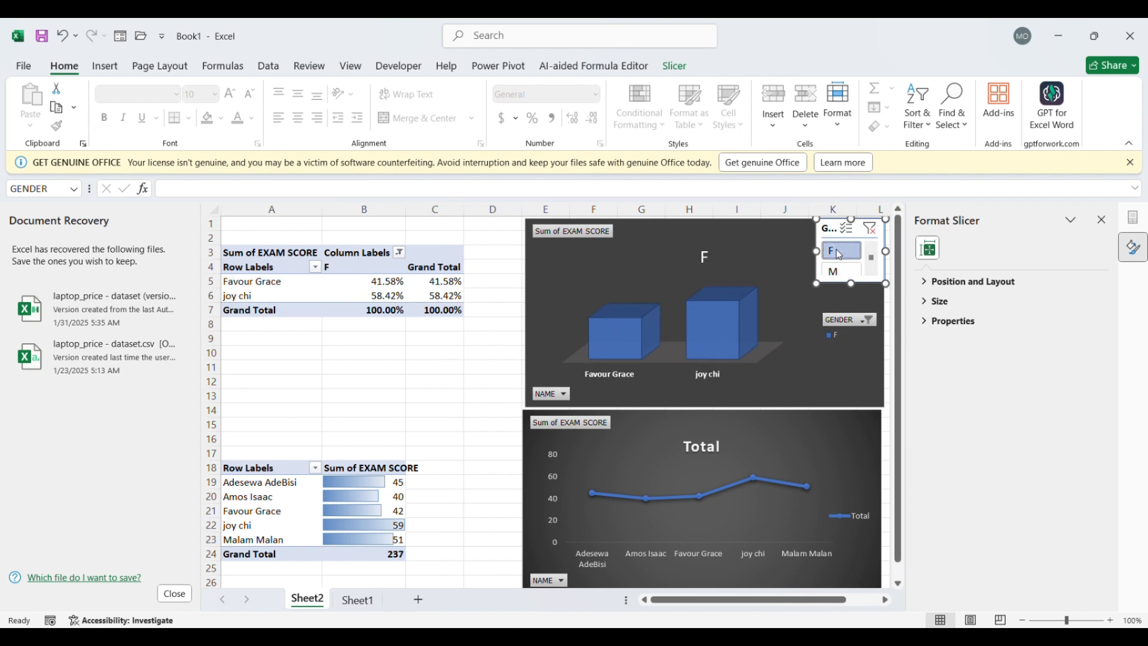
{"action": "left_click", "coordinate": [841, 272]}
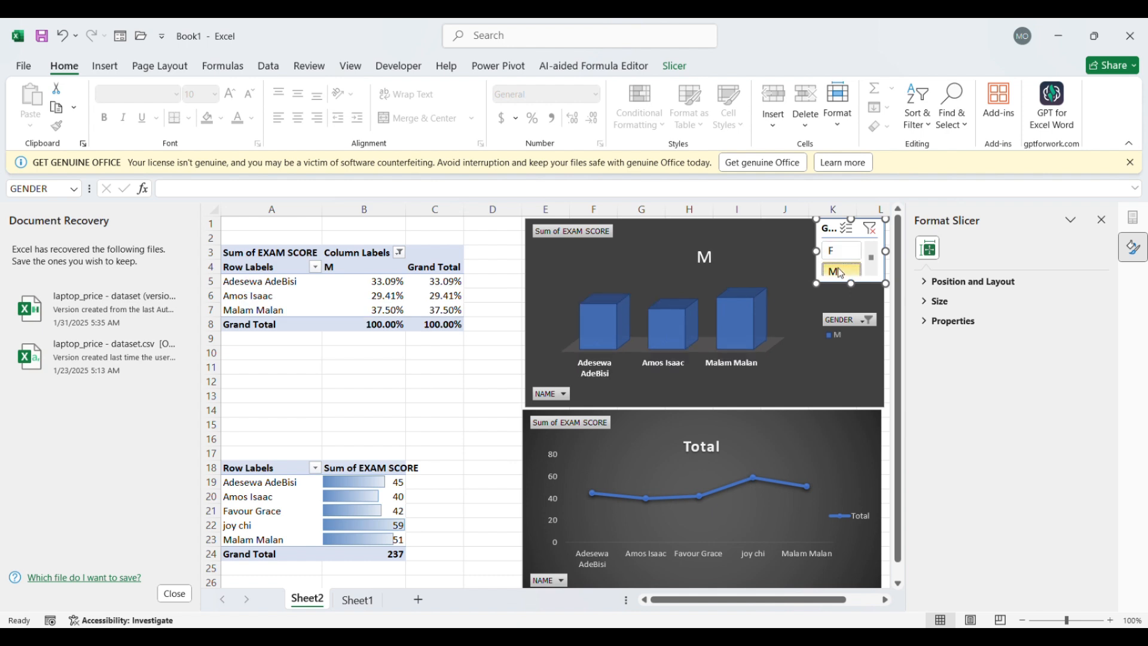
{"action": "left_click", "coordinate": [840, 251]}
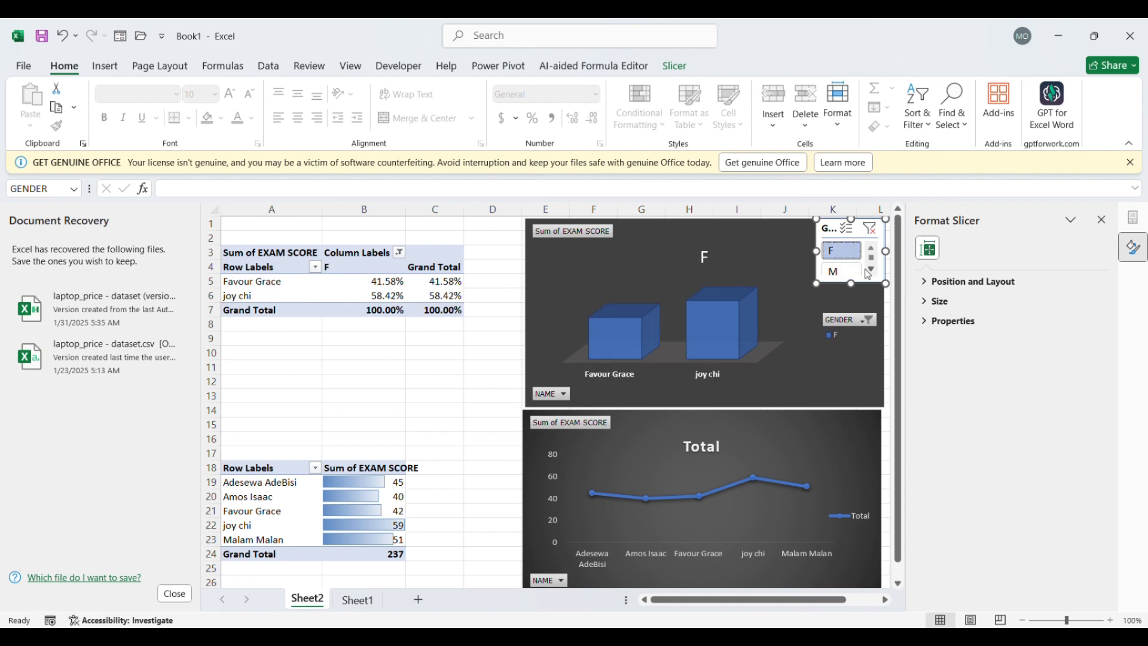
{"action": "left_click", "coordinate": [870, 271]}
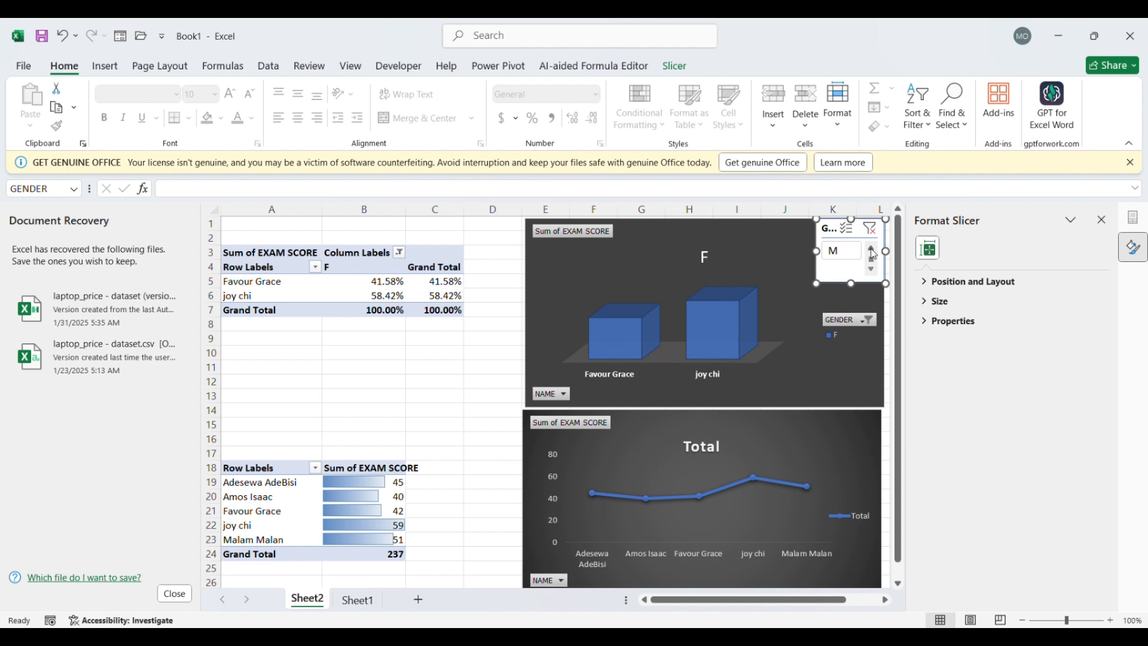
{"action": "left_click", "coordinate": [872, 252]}
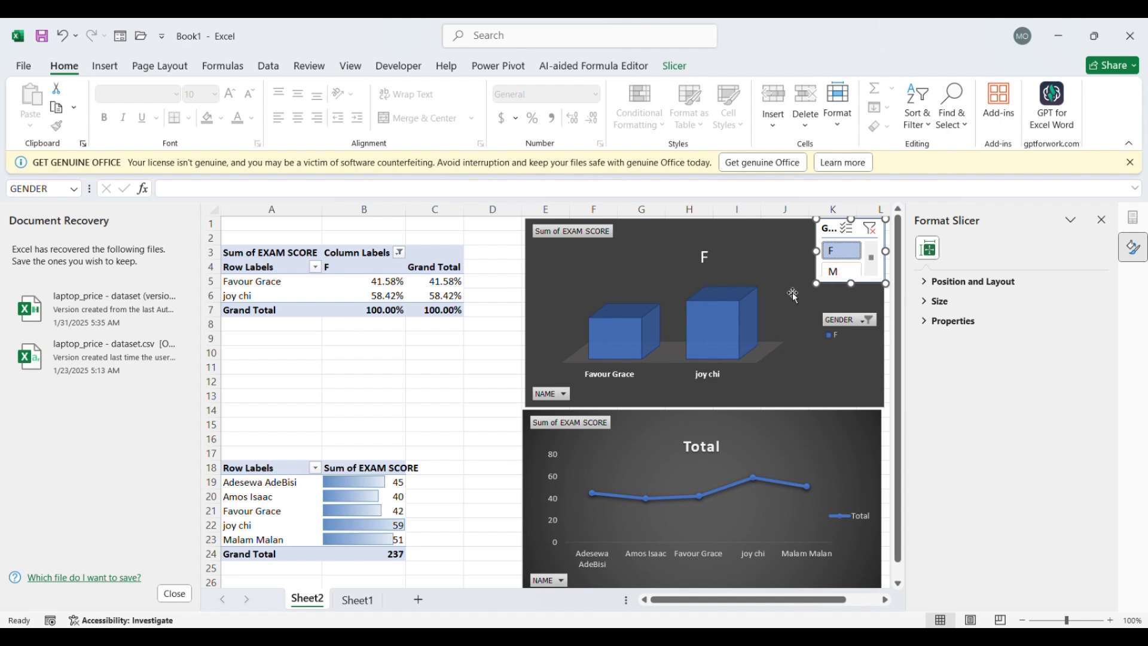
{"action": "left_click", "coordinate": [840, 271]}
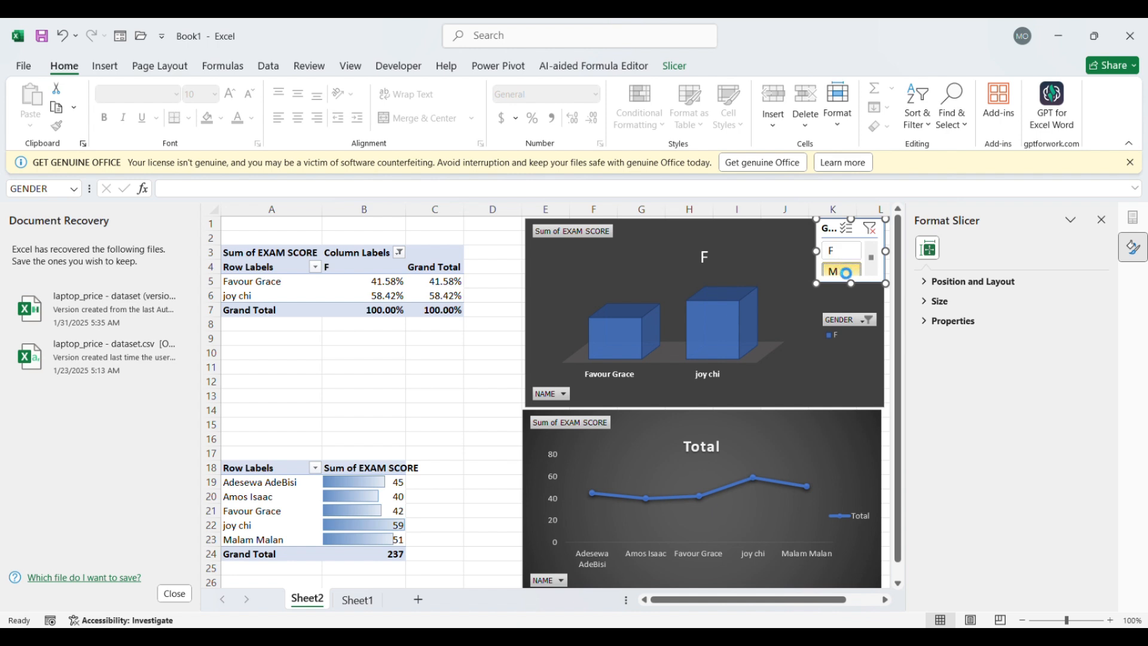